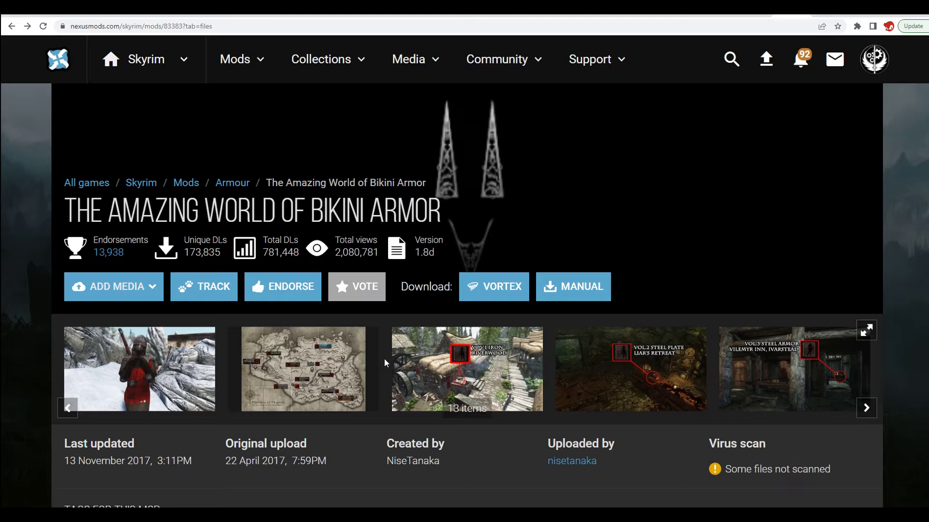
scroll(205, 287, down, 5)
scroll(178, 280, down, 3)
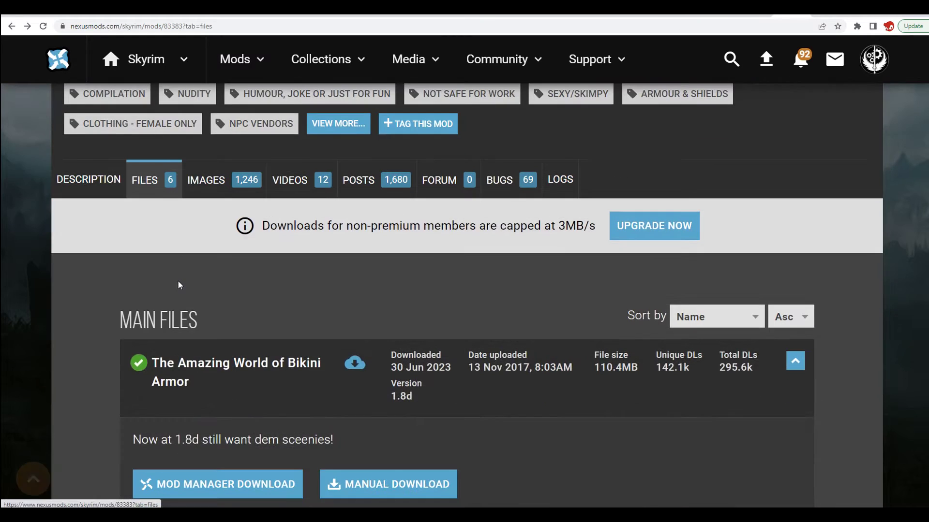
scroll(342, 242, down, 1)
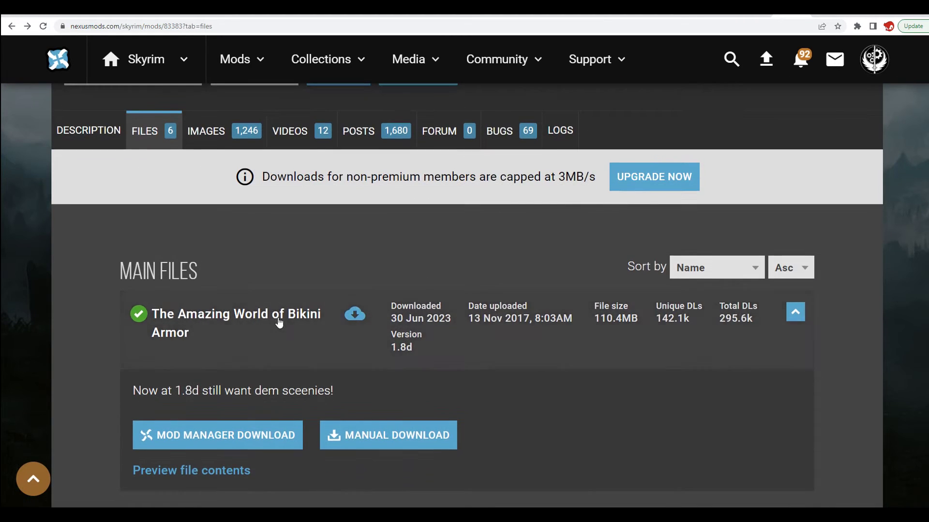
scroll(335, 271, down, 6)
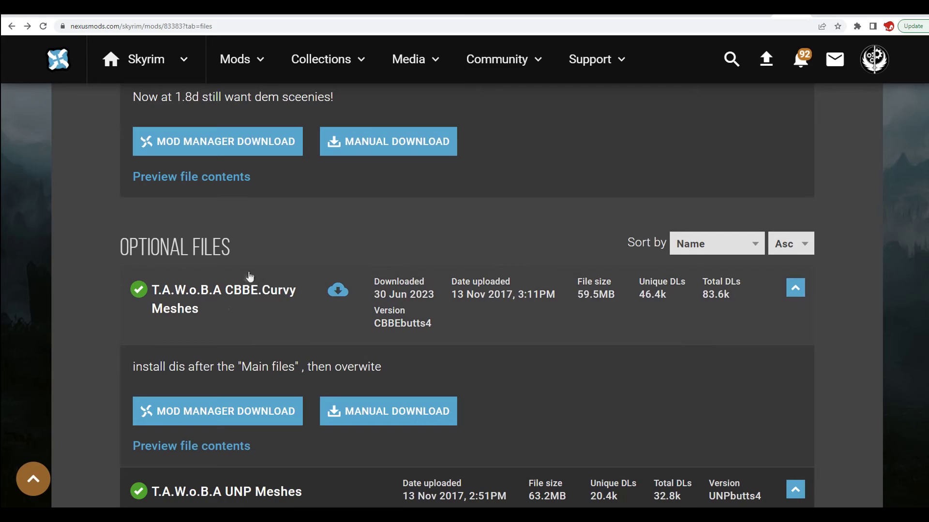
scroll(280, 290, down, 6)
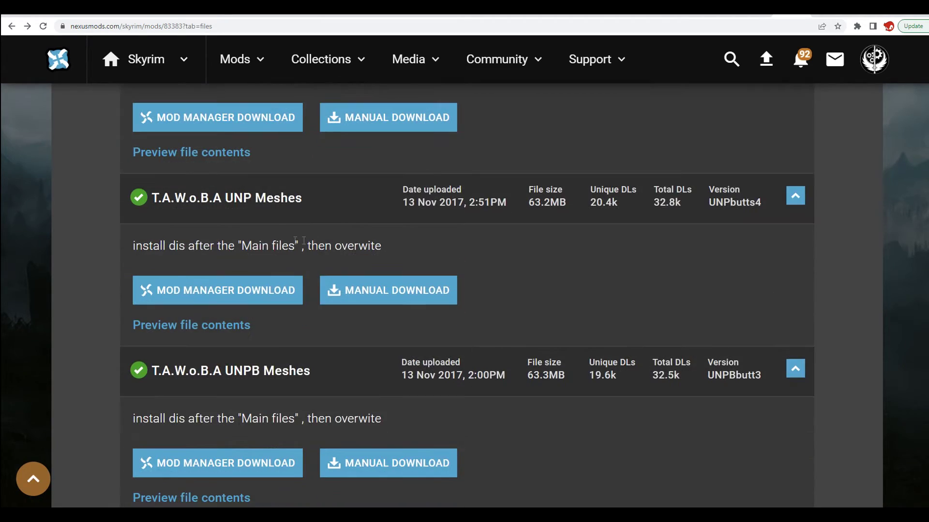
scroll(304, 241, down, 7)
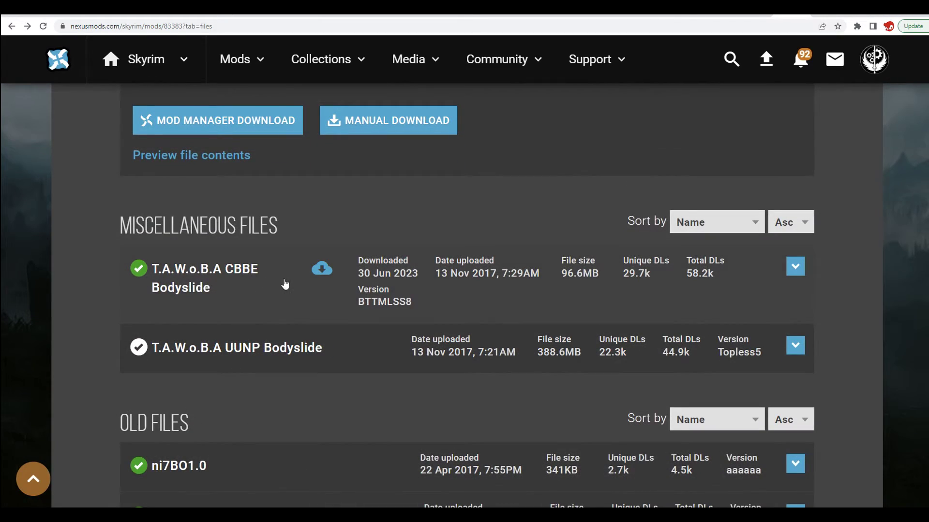
scroll(285, 284, up, 20)
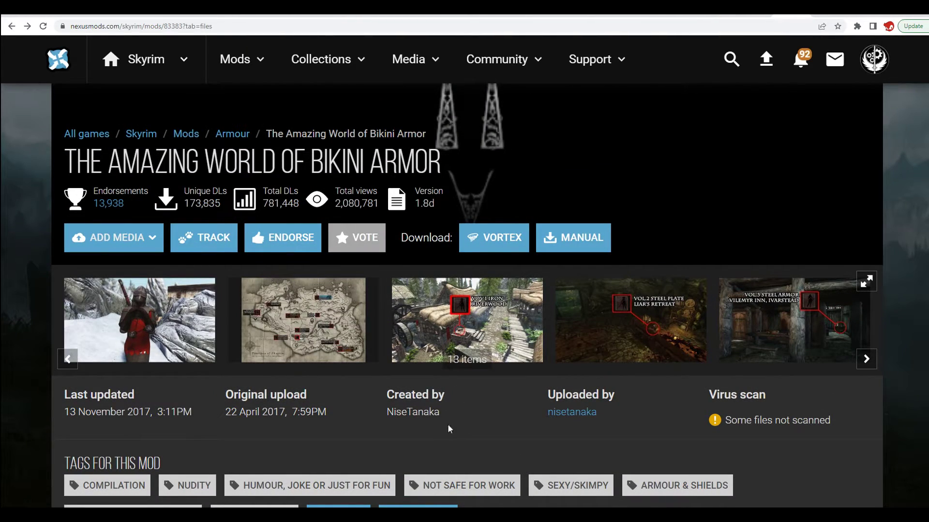
Close the running BodySlide from the taskbar to clear the lock, then select Mod Organizer's filter text
key(alt+Tab)
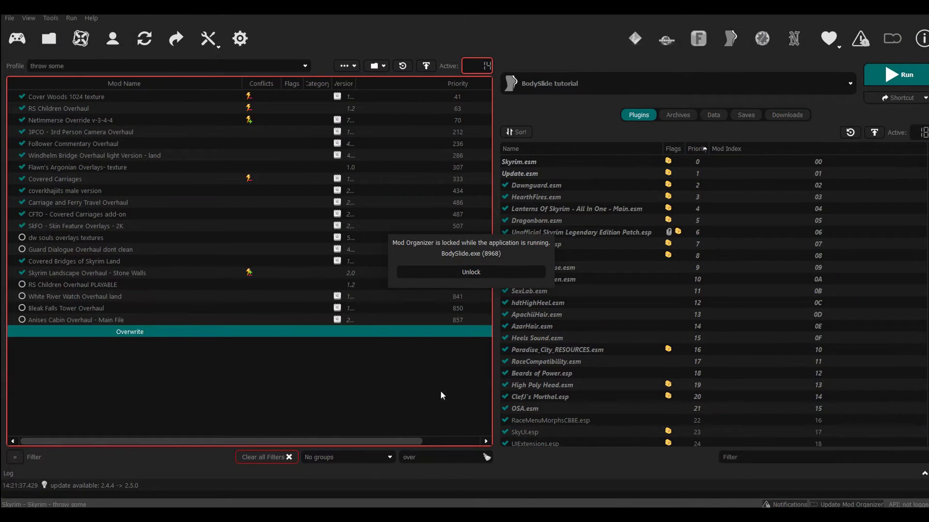
right_click(435, 508)
click(435, 504)
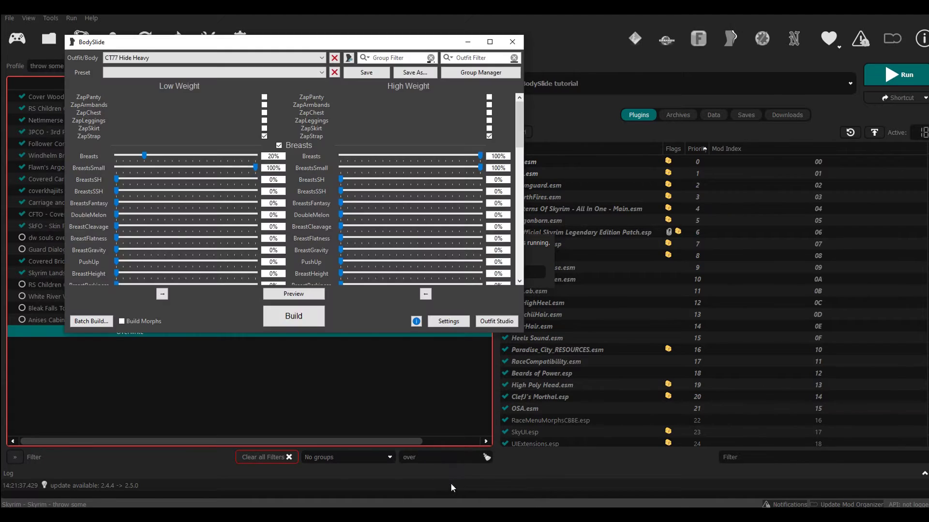
double_click(422, 459)
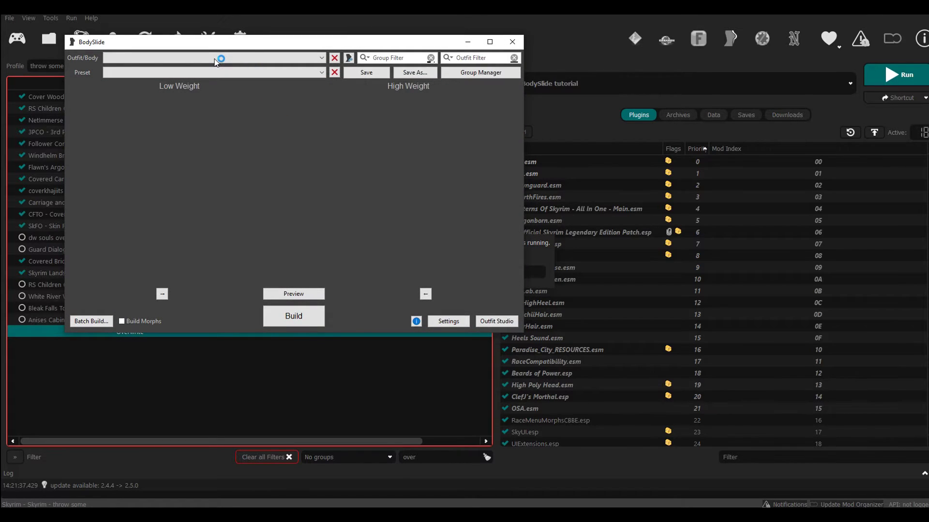
Choose WWB Hide Bikini Top 1 HDT near the end of the outfit list and preview it
click(216, 61)
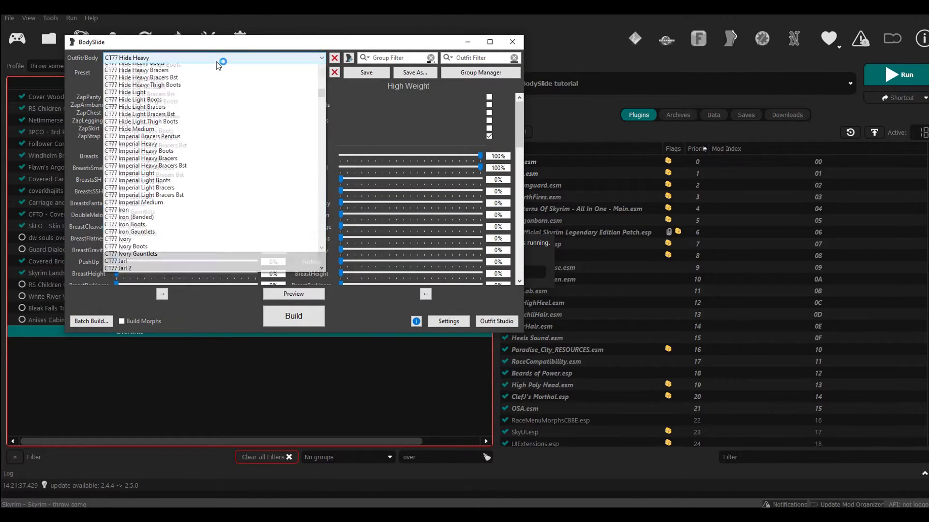
key(End)
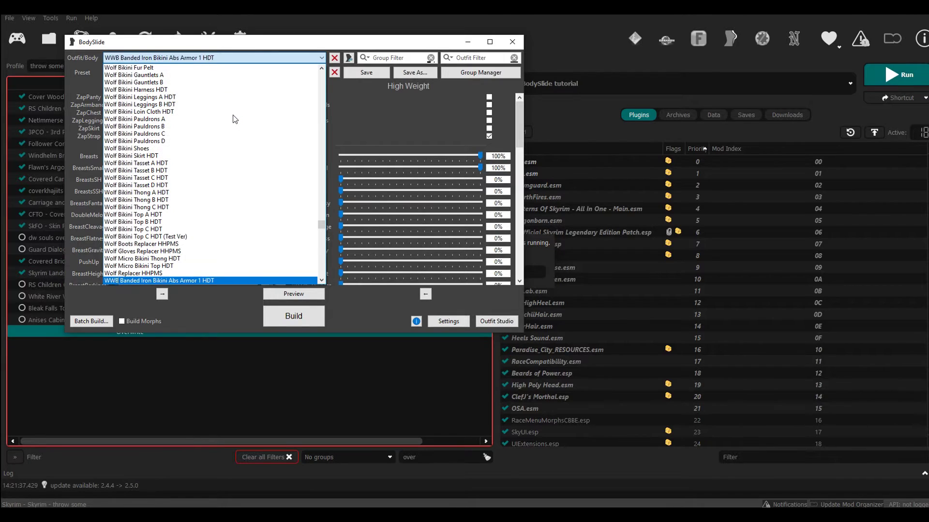
scroll(208, 200, down, 3)
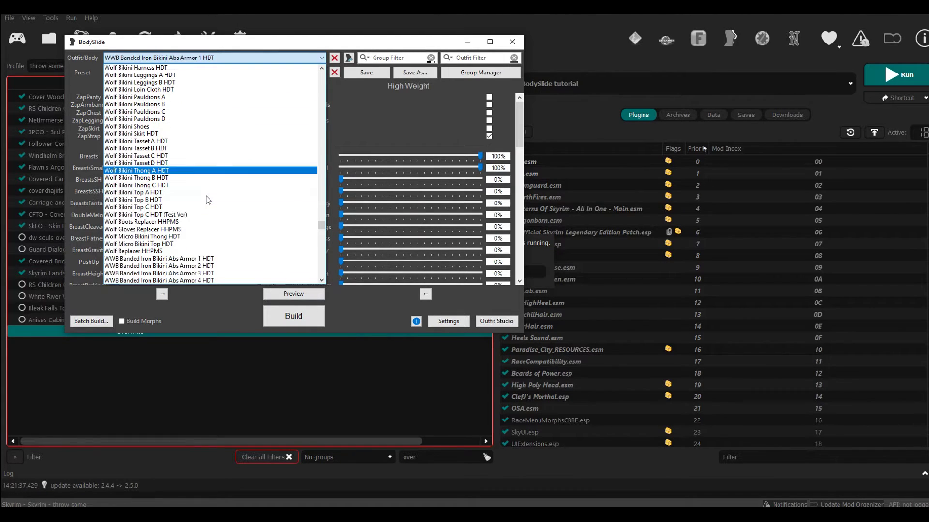
scroll(208, 200, down, 15)
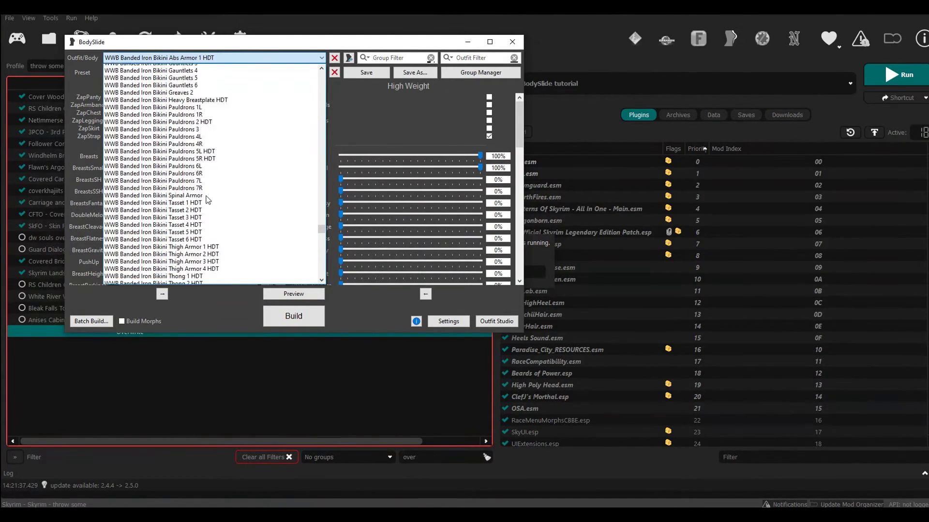
scroll(203, 229, down, 20)
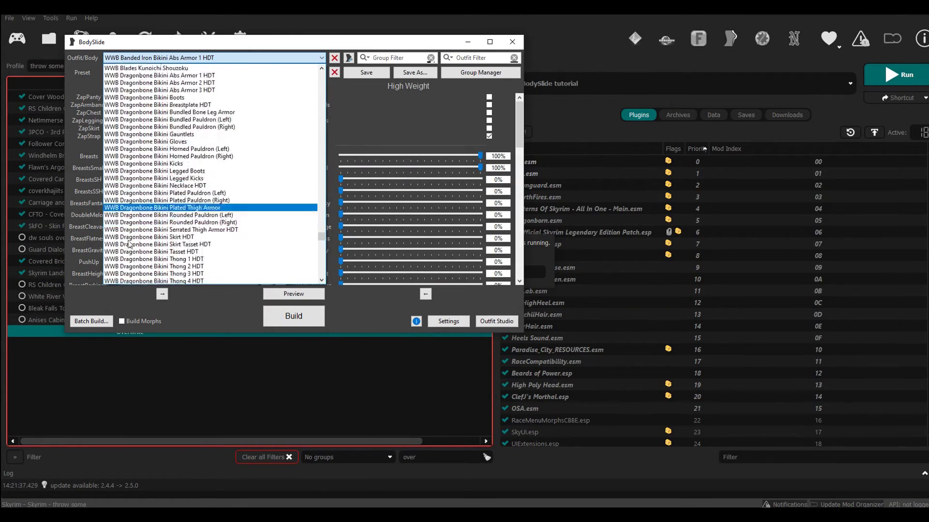
scroll(143, 252, down, 15)
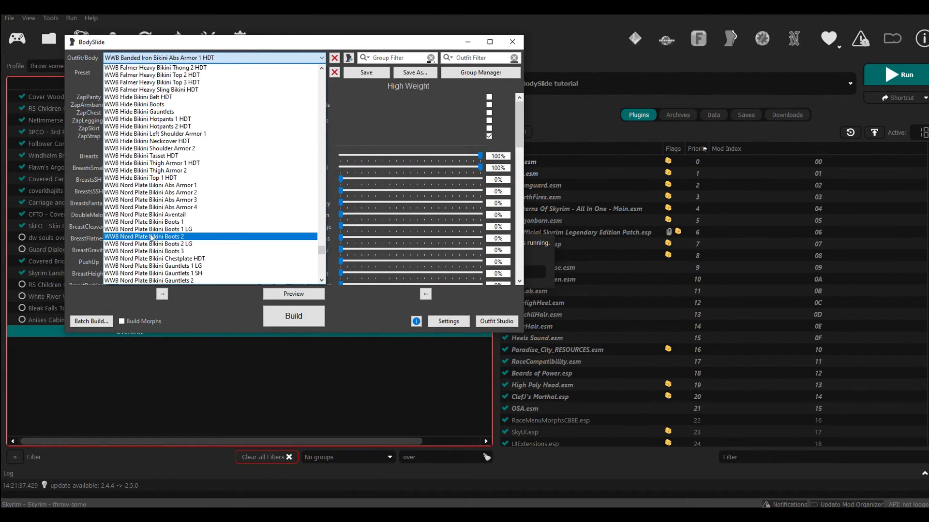
click(178, 179)
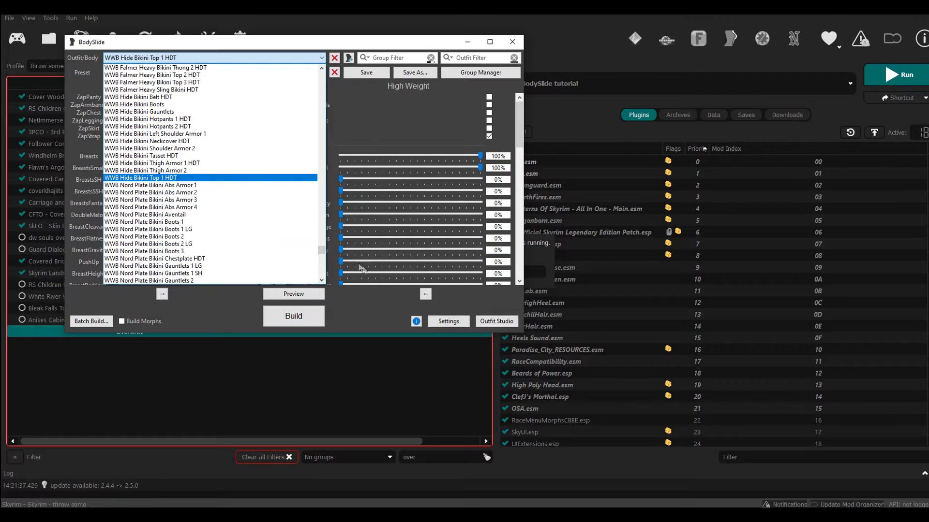
click(307, 290)
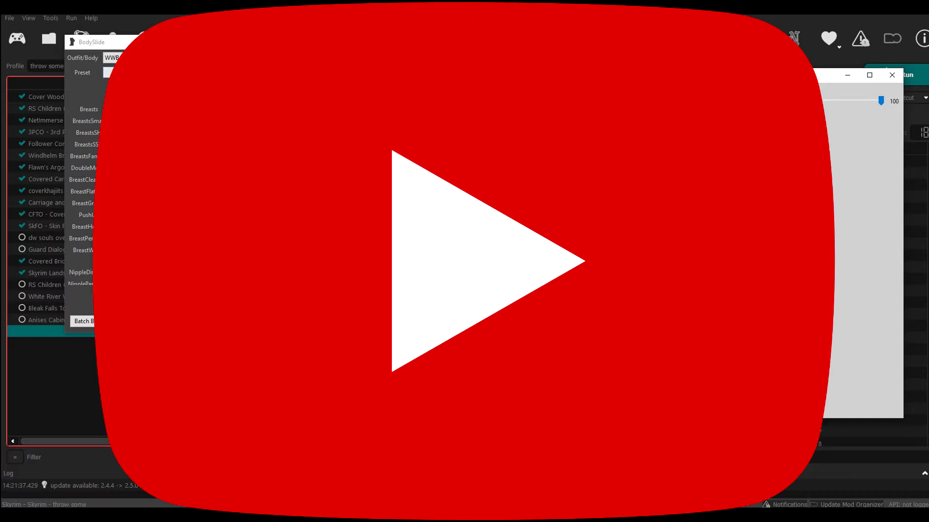
click(160, 72)
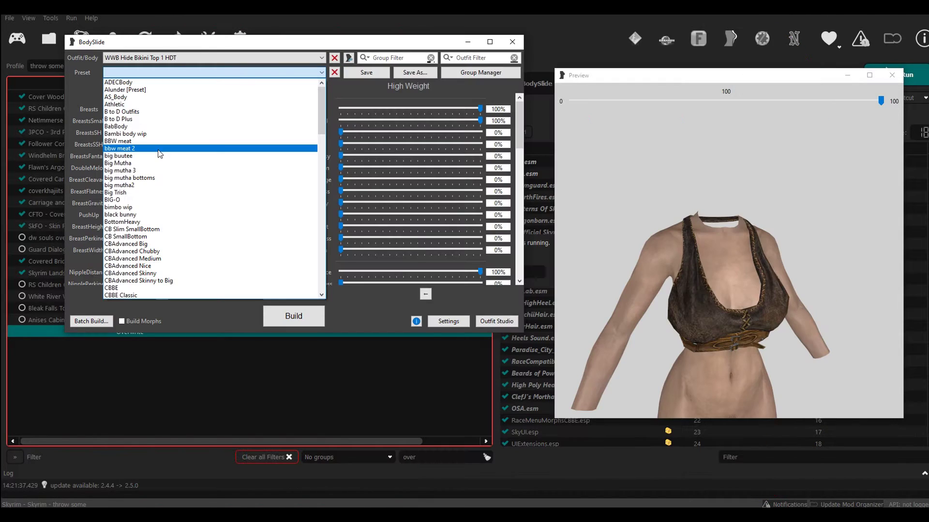
Build the hide bikini top with the BBW meat preset, then close BodySlide
click(154, 142)
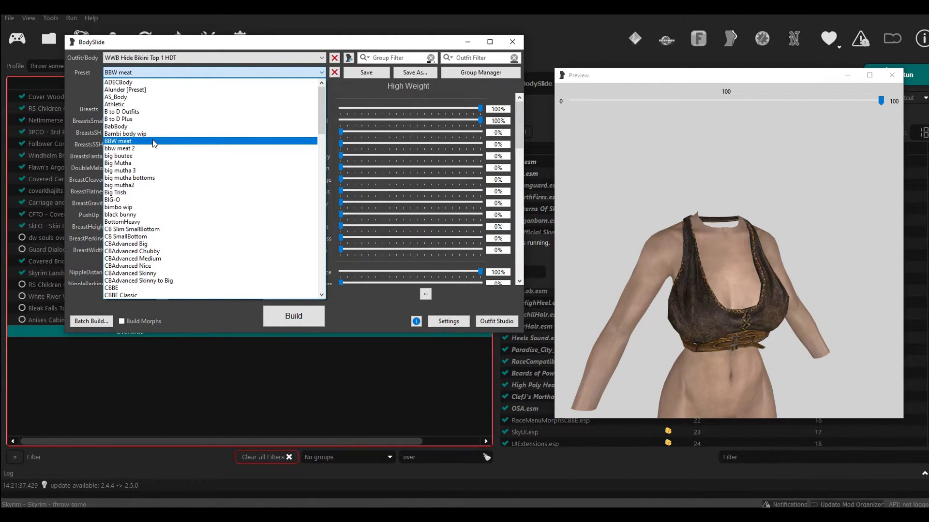
click(154, 141)
drag(735, 299, 753, 340)
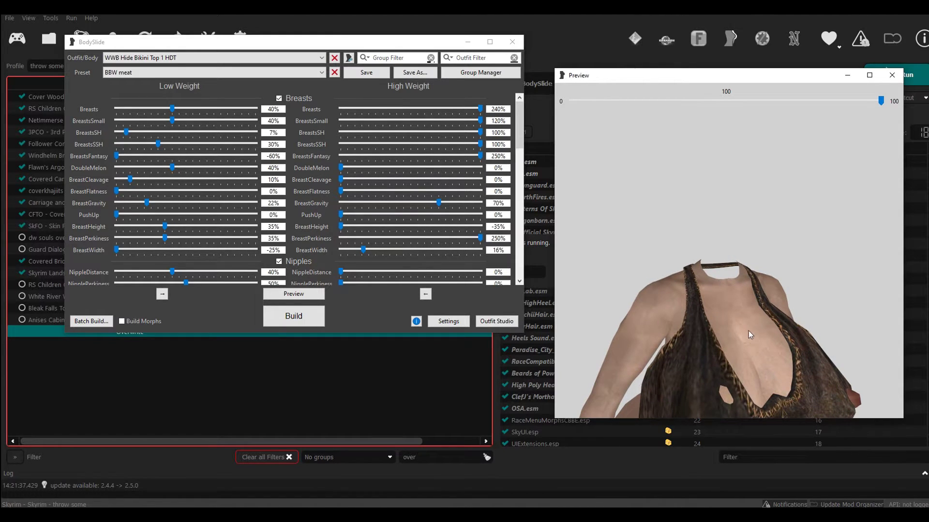
click(291, 316)
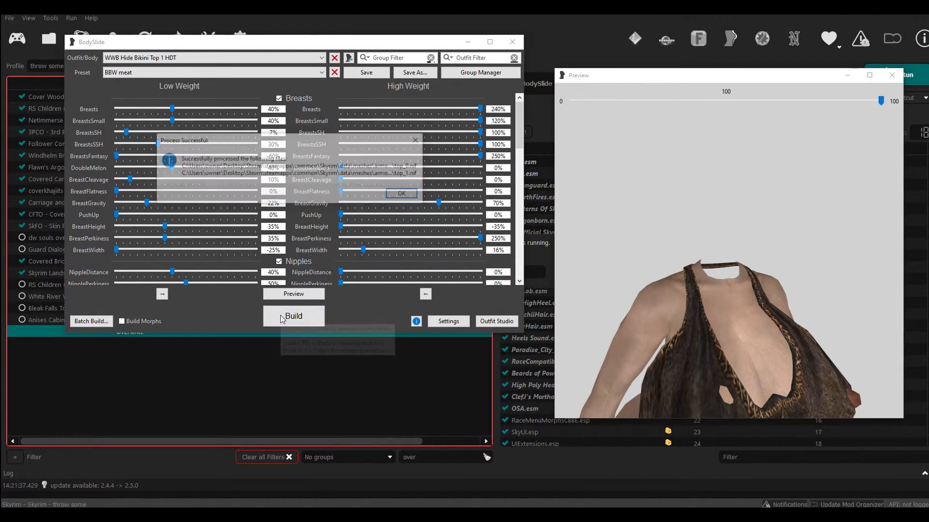
click(405, 194)
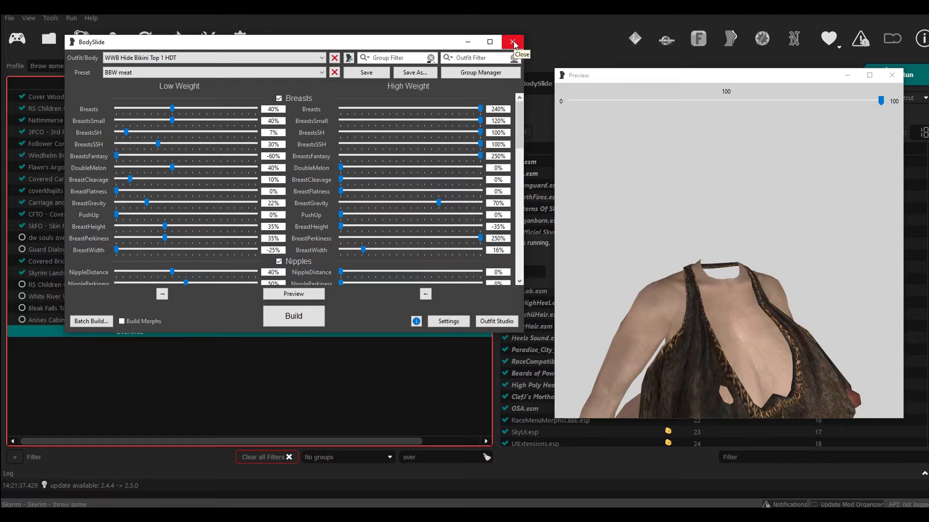
click(513, 42)
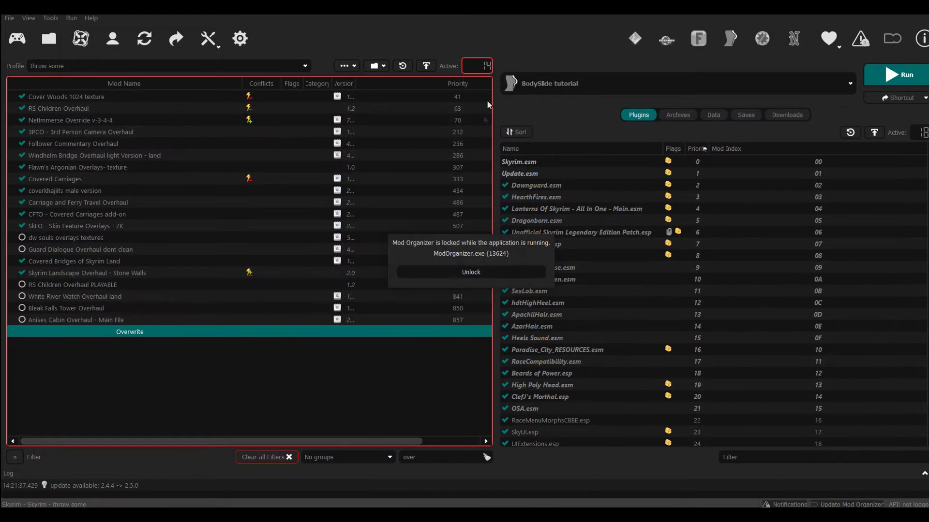
Filter Mod Organizer by 'amaz' and open The Amazing World of Bikini Armor's folder in Explorer
double_click(429, 459)
text(amaz)
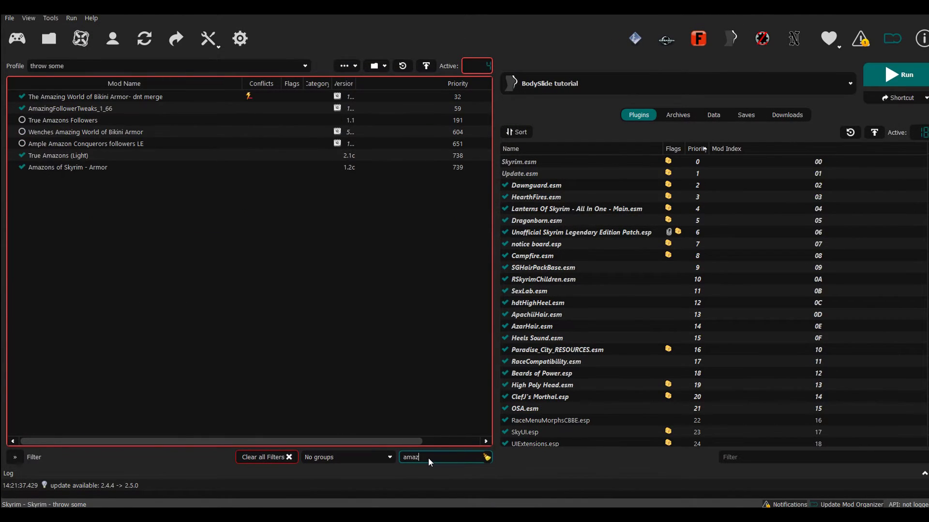
right_click(116, 97)
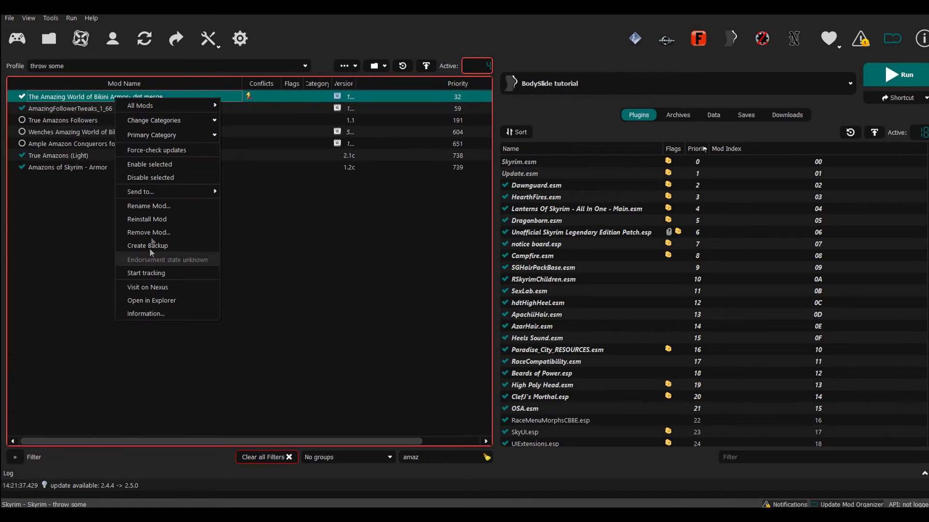
click(152, 300)
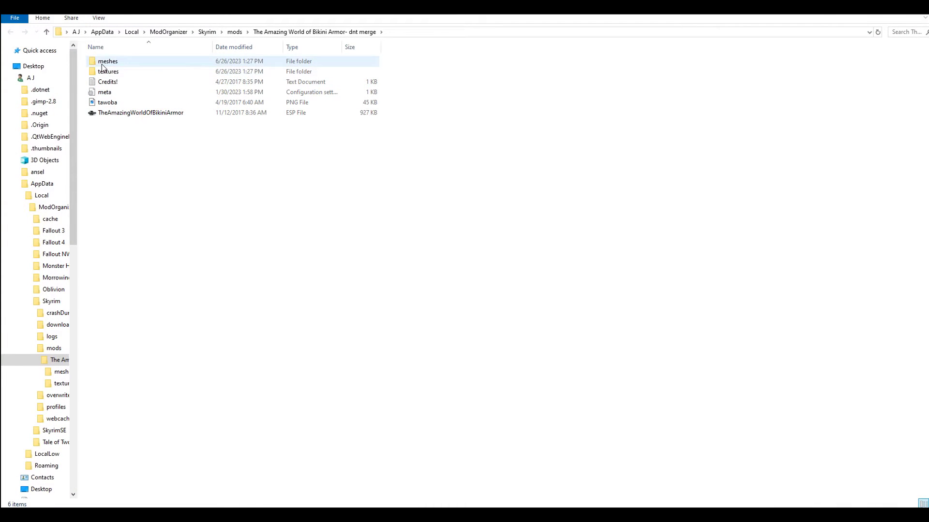
Browse into the mod's meshes\armor\shitty\hide folder
double_click(102, 65)
double_click(102, 62)
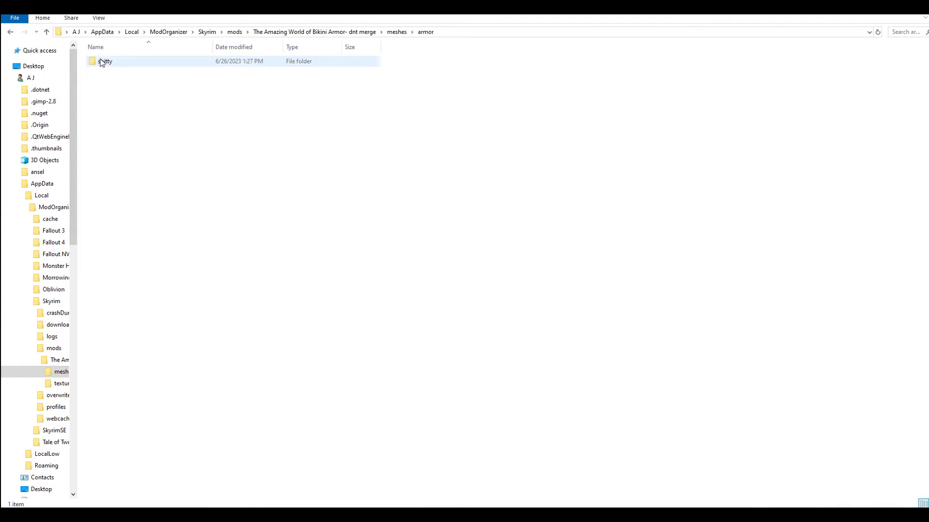
double_click(103, 61)
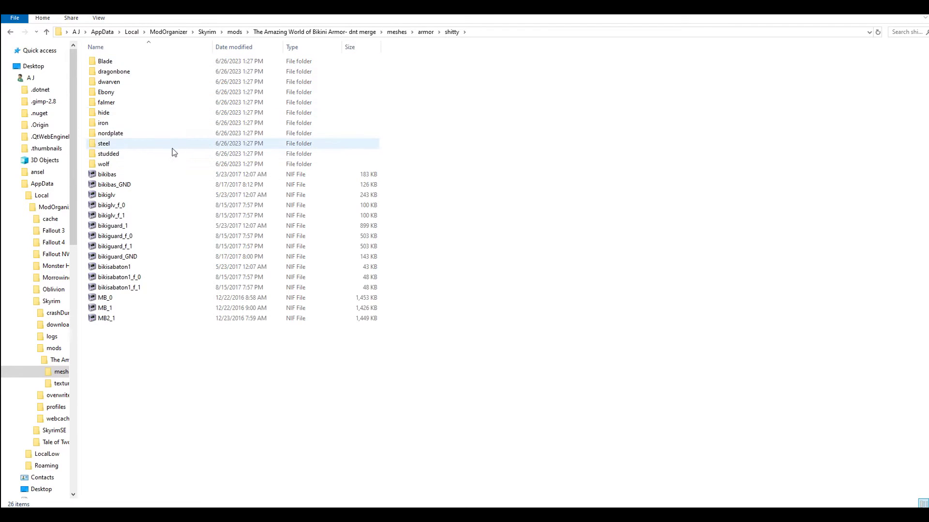
double_click(134, 116)
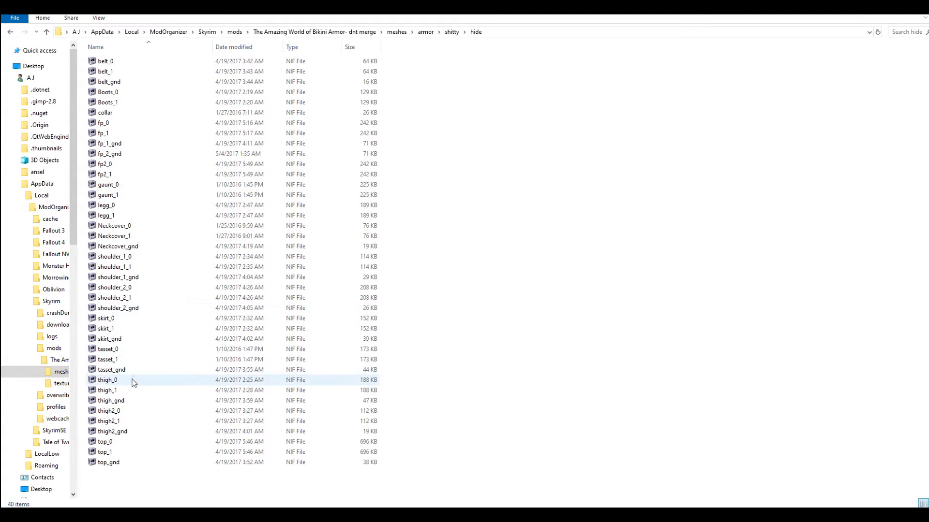
Inspect top_1.nif in NifSkope, close it, and return to Mod Organizer
click(112, 453)
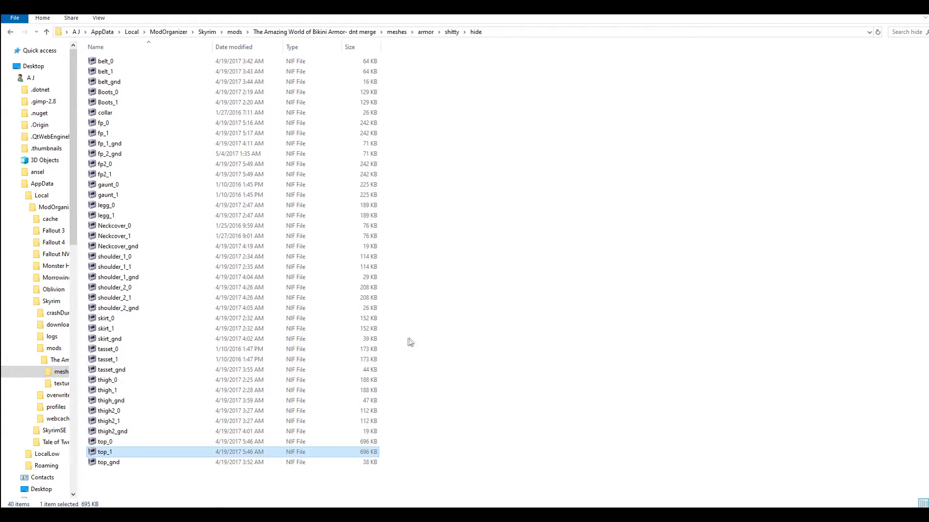
key(Return)
drag(574, 350, 614, 353)
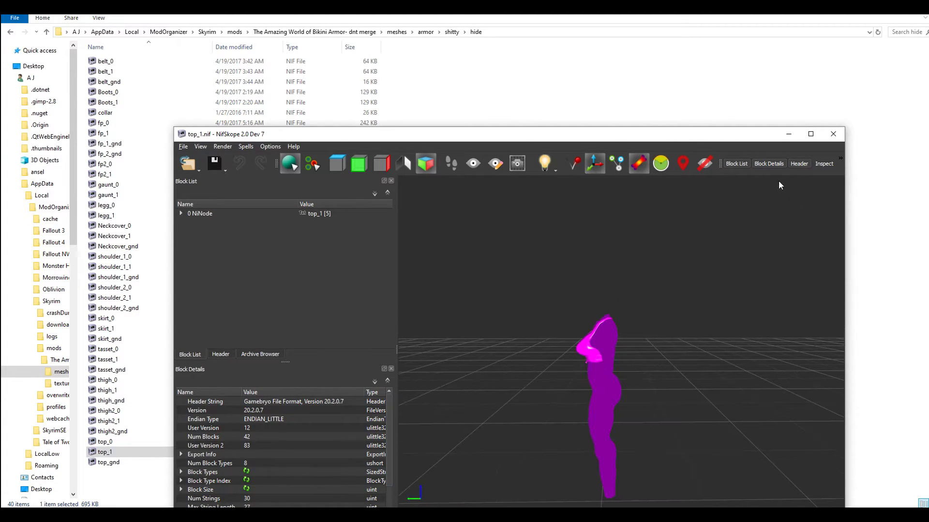
click(833, 134)
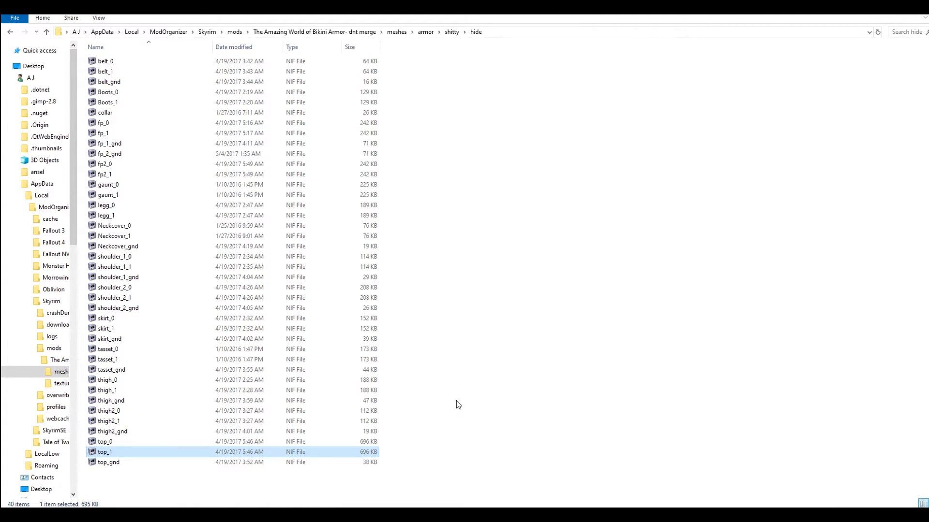
click(450, 507)
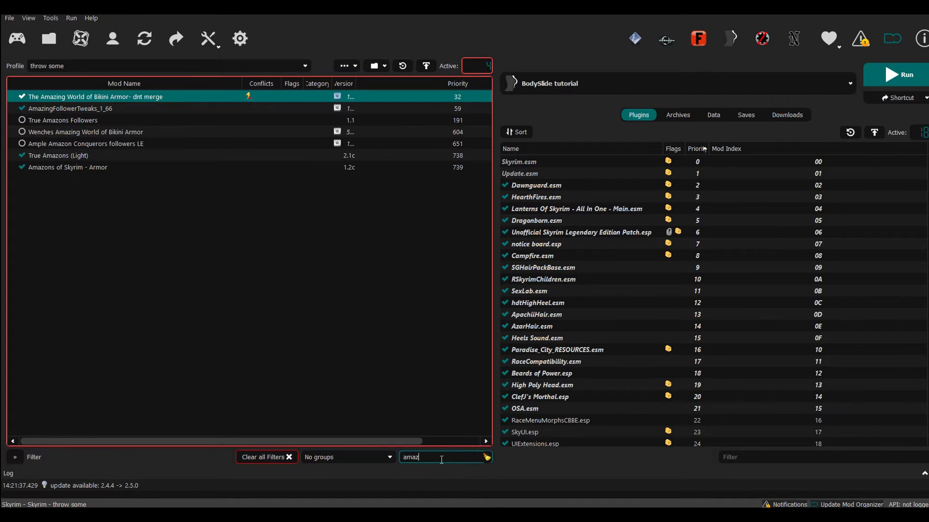
Filter the mod list by 'over' and open the Overwrite folder in Explorer, selecting meshes
double_click(441, 458)
text(over)
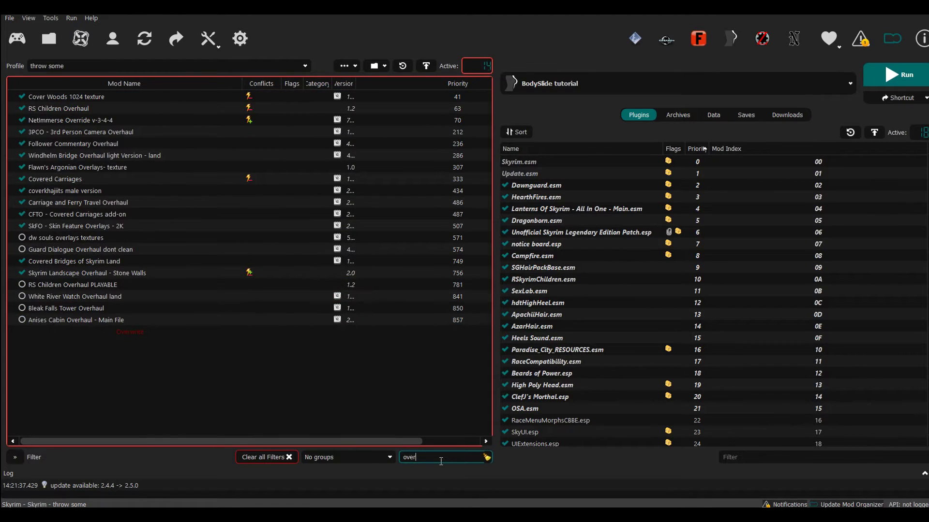
text(i)
key(BackSpace)
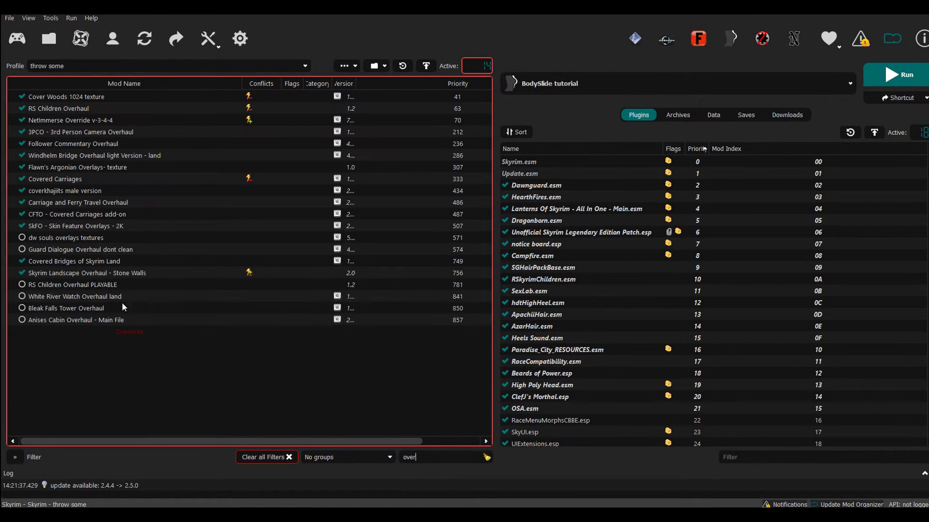
right_click(122, 330)
click(166, 403)
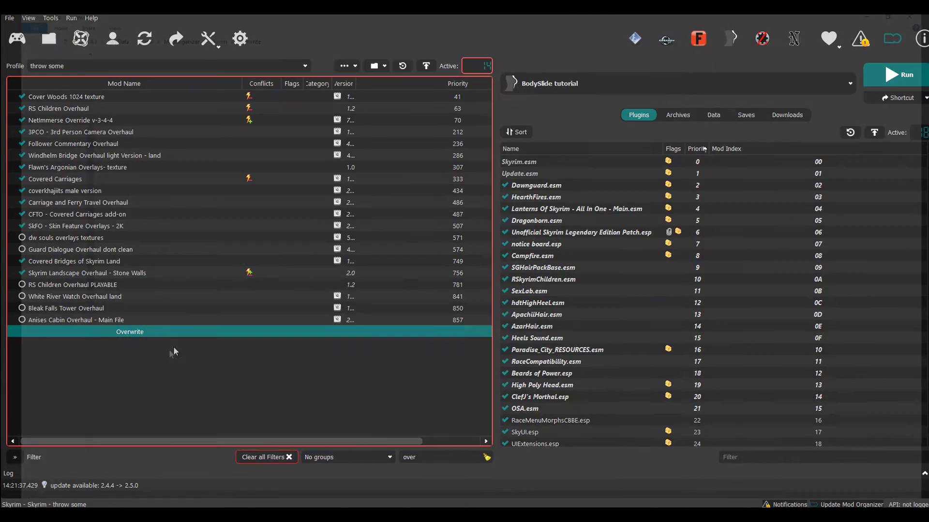
click(106, 115)
Browse Overwrite's meshes\armor\shitty\hide and open its top_1.nif in NifSkope
double_click(105, 115)
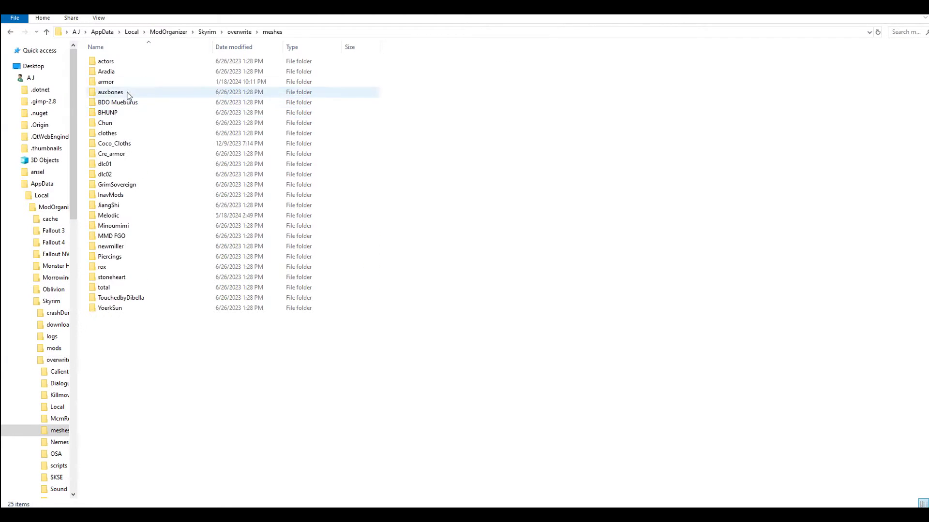
double_click(108, 83)
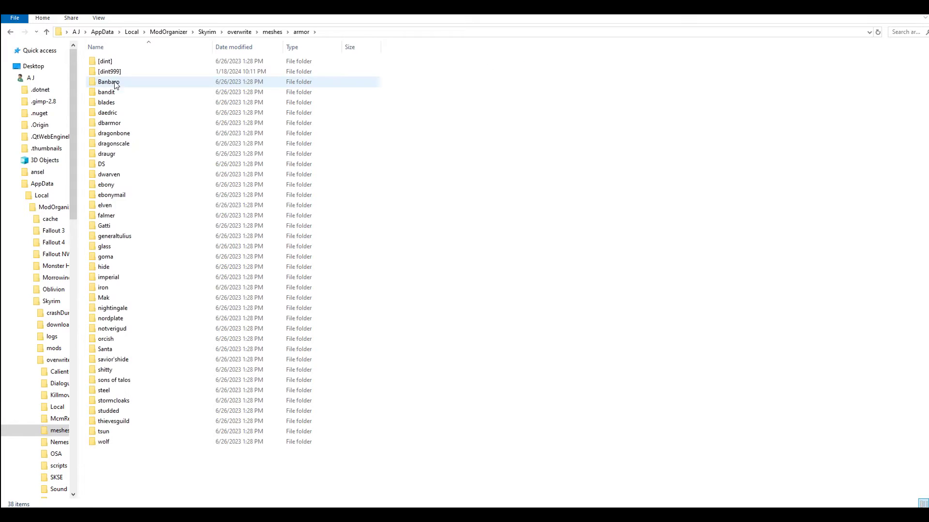
double_click(106, 370)
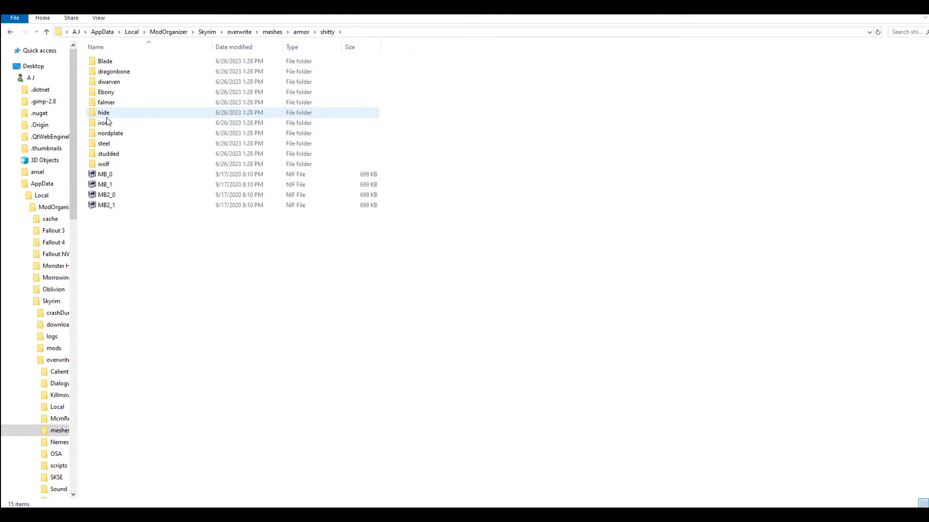
double_click(105, 114)
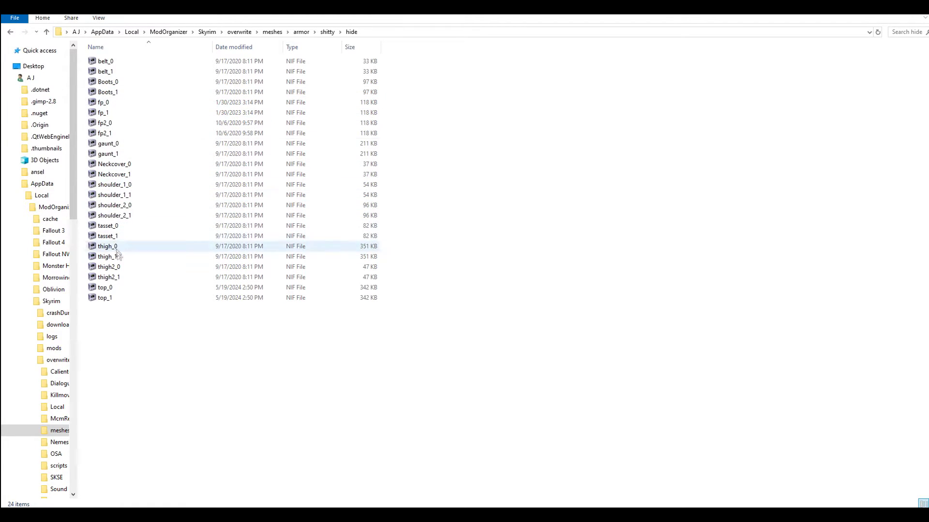
double_click(112, 297)
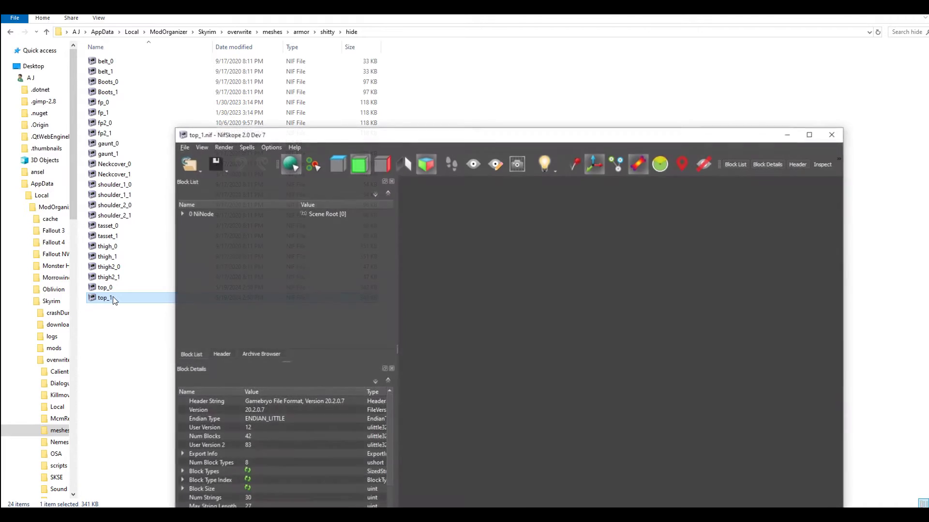
Inspect the Overwrite top_1 model, close NifSkope, and copy the hide folder's path from the address bar
drag(631, 310, 614, 366)
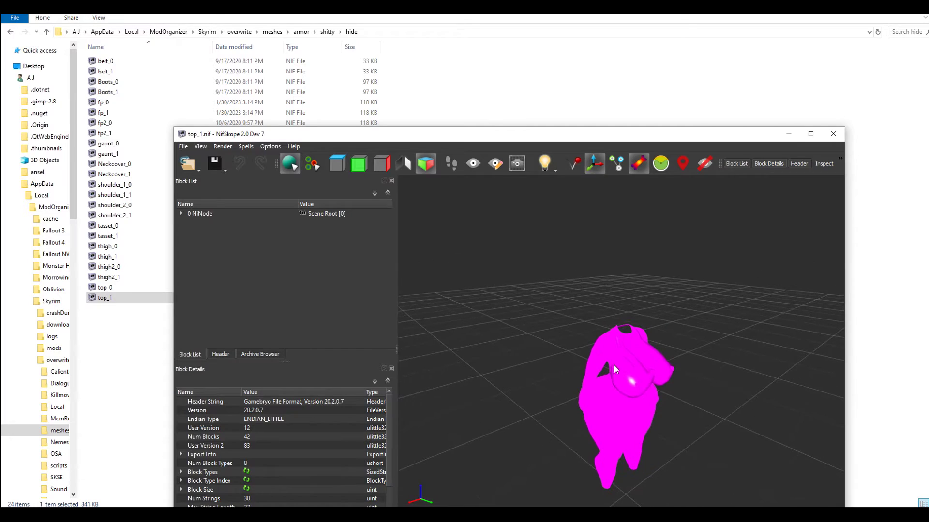
click(832, 134)
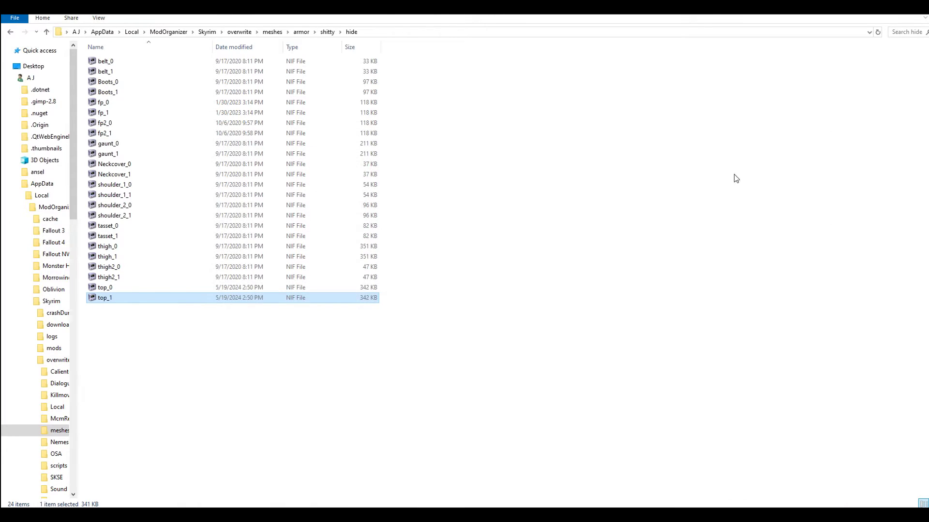
click(366, 32)
right_click(366, 32)
click(390, 64)
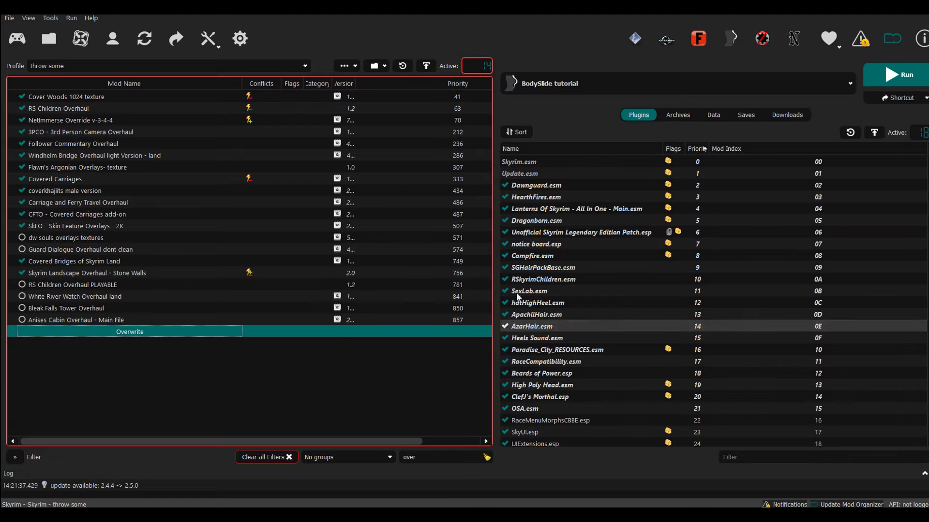
Launch BodySlide from Mod Organizer, preview the bikini top, and open the project in Outfit Studio
click(876, 72)
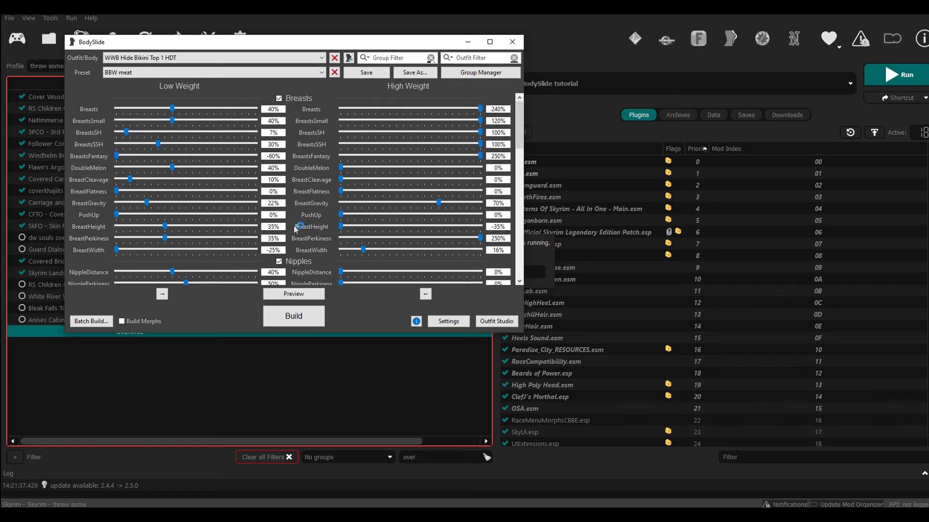
click(298, 294)
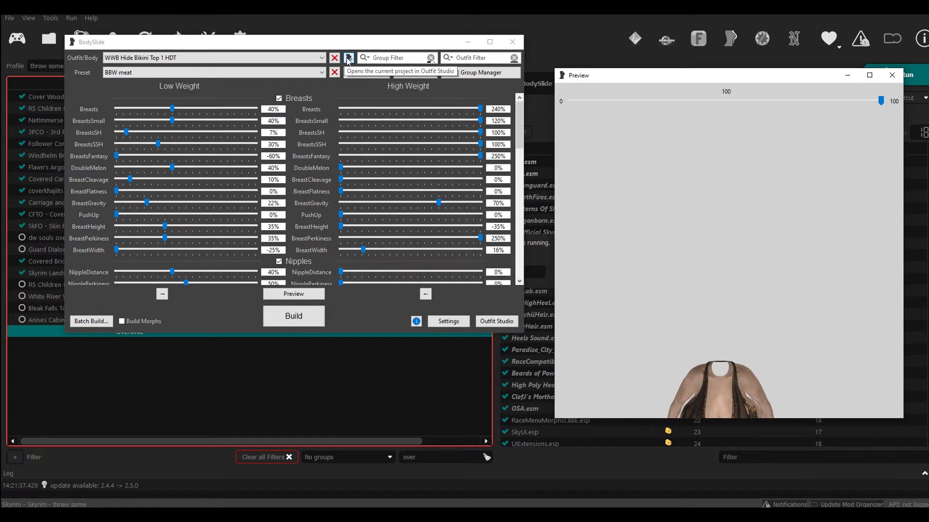
click(348, 58)
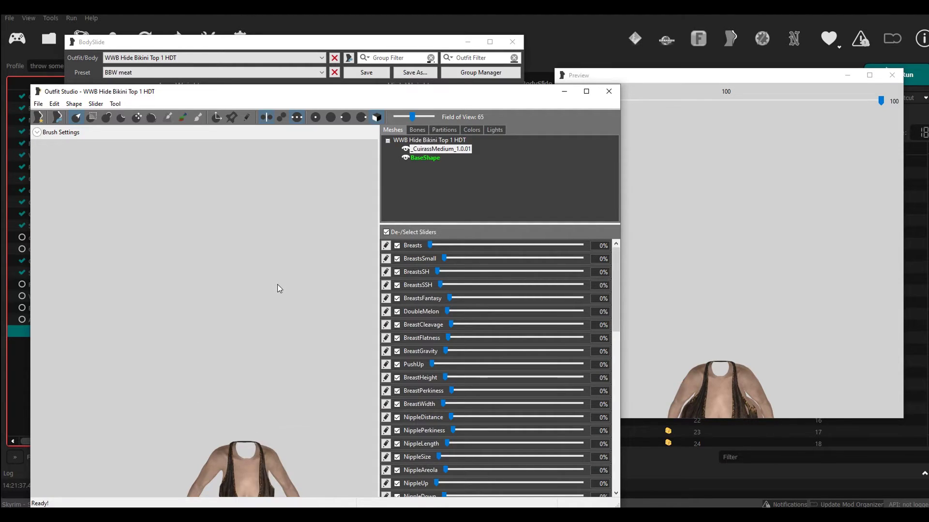
Move the preview aside and load the BBW meat slider preset (Breasts -140%, BreastsFantasy 250%)
right_drag(267, 321, 255, 324)
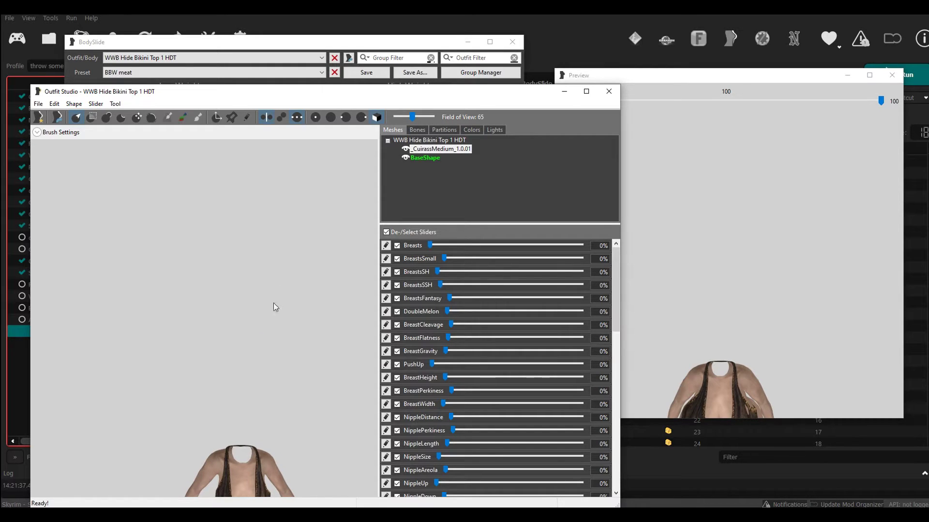
click(95, 104)
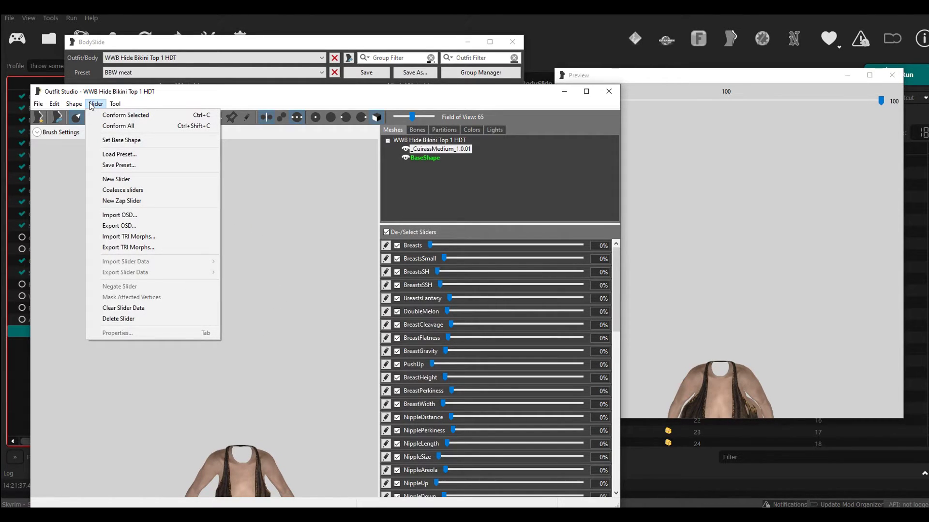
click(95, 103)
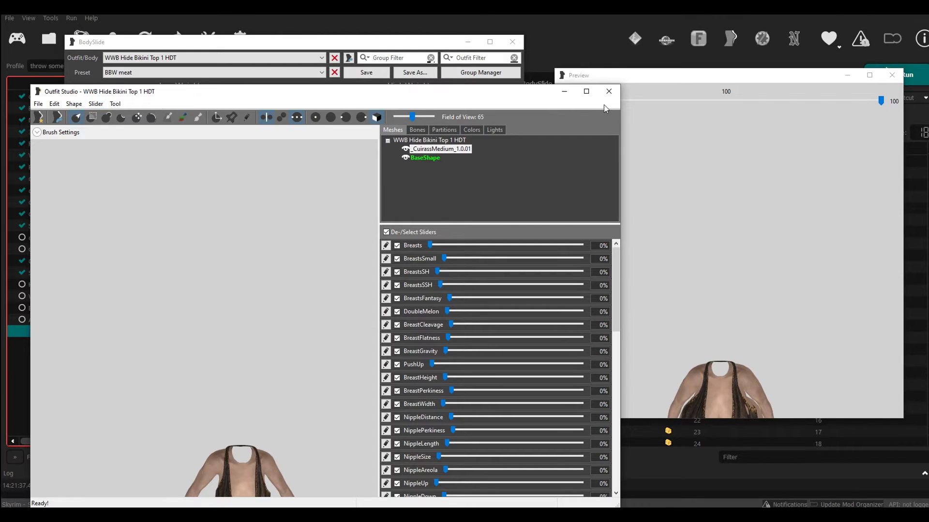
drag(675, 77, 889, 317)
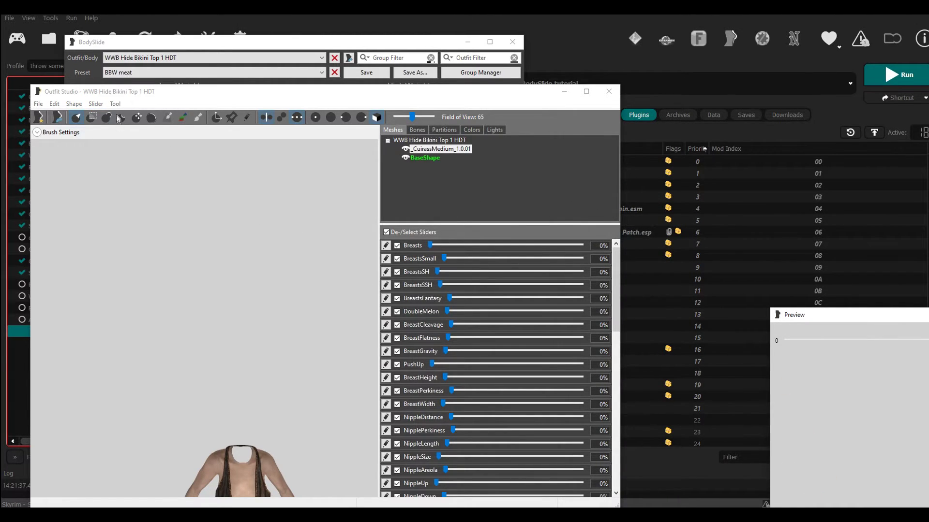
click(95, 103)
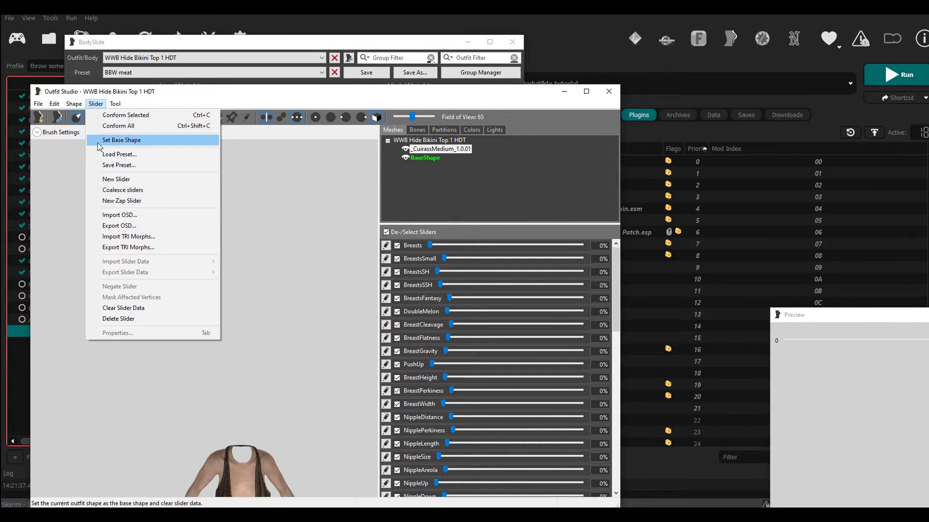
click(120, 154)
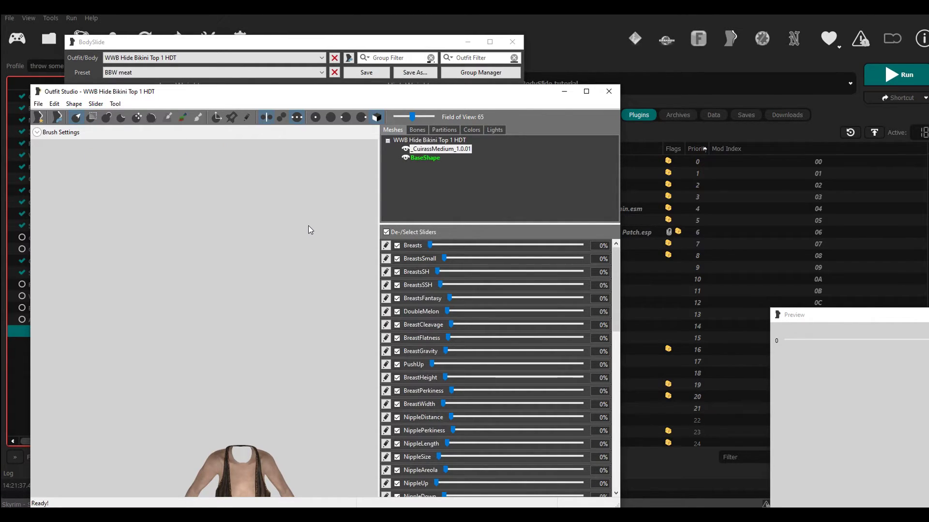
click(301, 292)
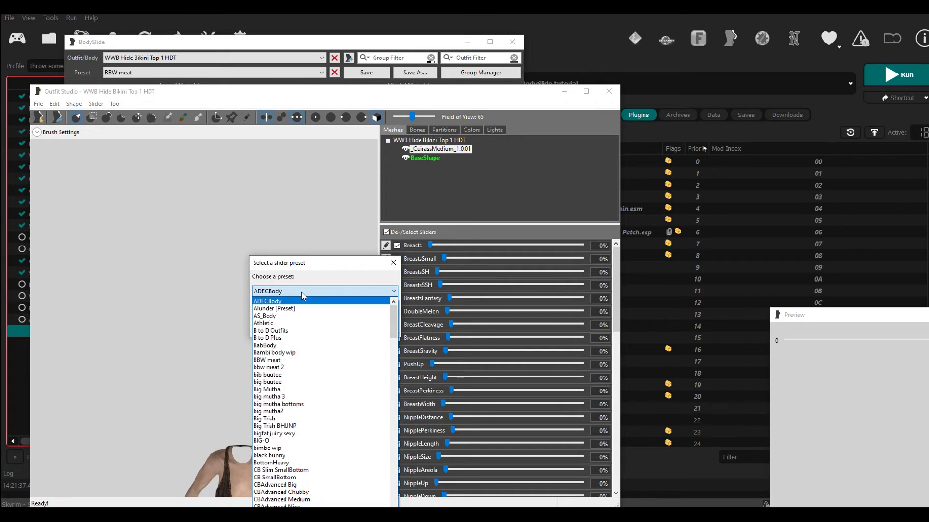
click(308, 361)
click(323, 327)
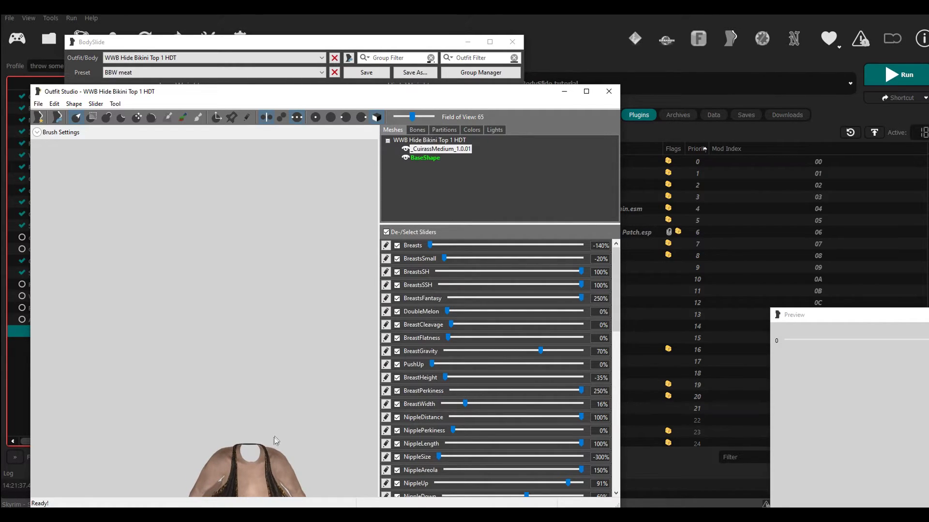
Rotate the model to view the top's chest and side, then select the _CuirassMedium_1.0.01 mesh
right_drag(265, 438, 245, 405)
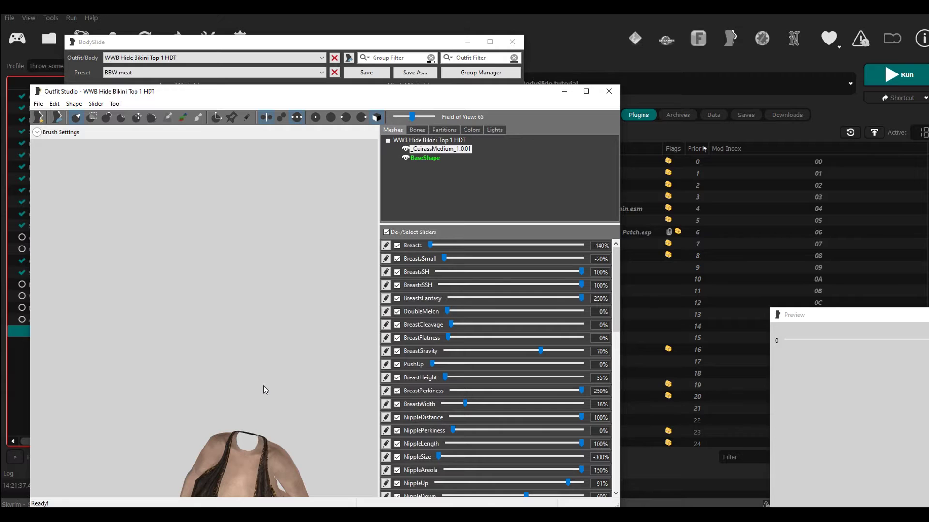
right_drag(266, 419, 247, 419)
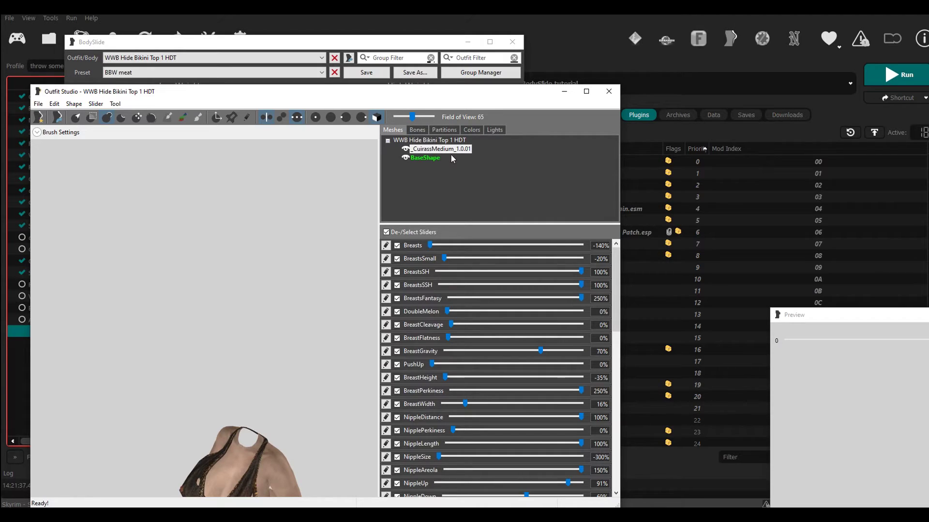
click(452, 150)
scroll(209, 463, up, 2)
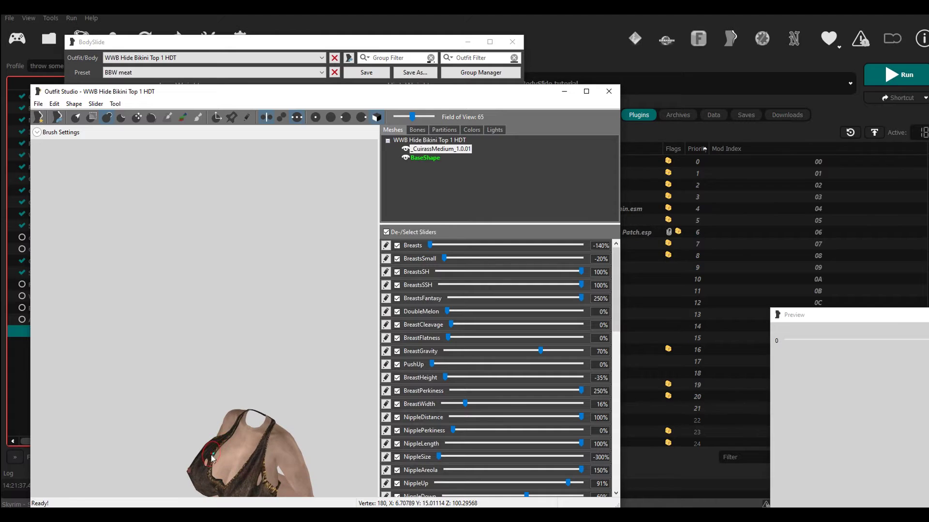
Keep the preset slider values and make the Ankles slider's morph editable for sculpting
click(209, 463)
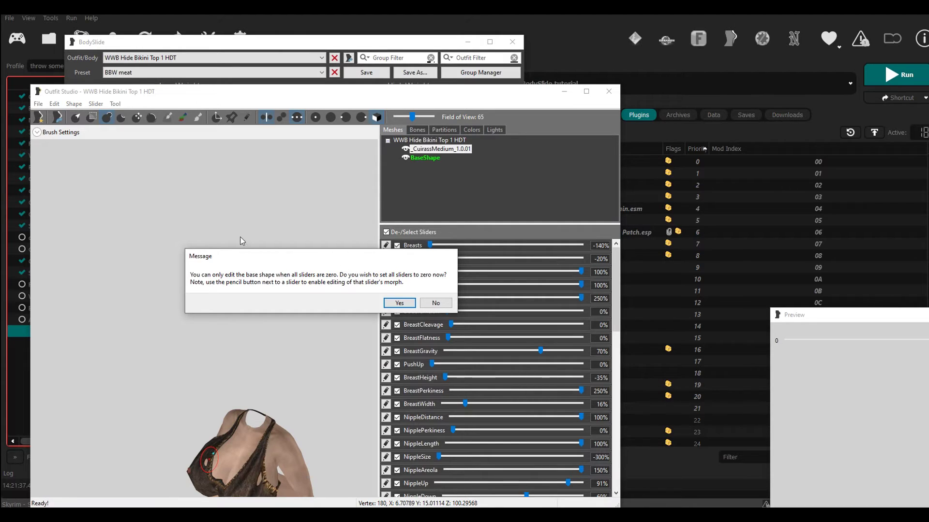
click(435, 303)
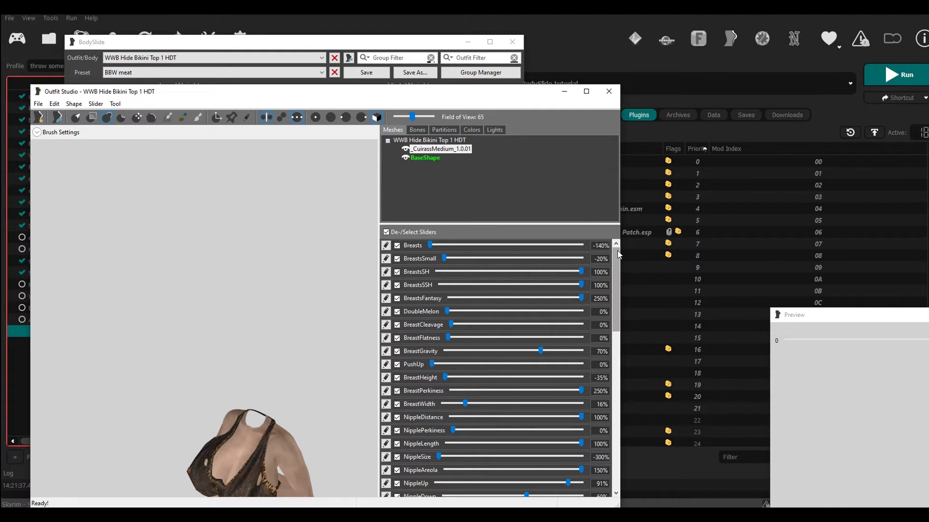
scroll(618, 255, down, 4)
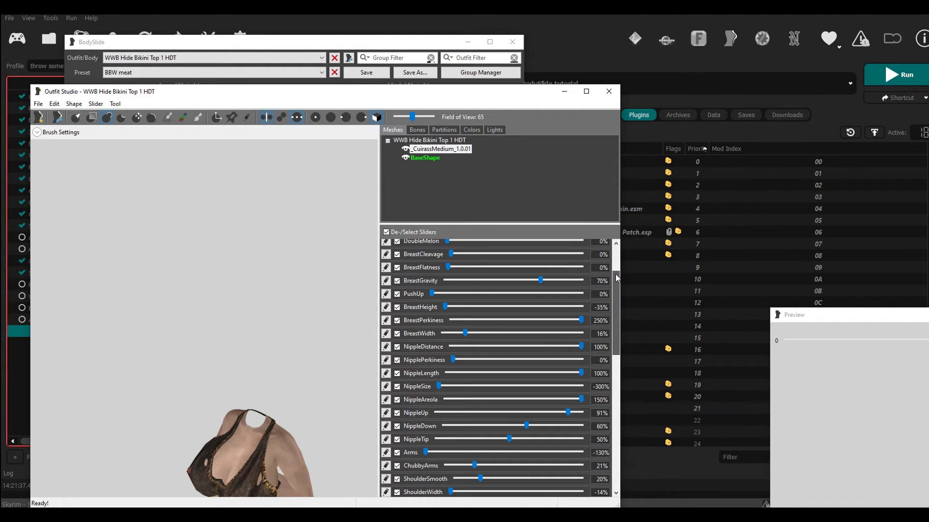
drag(617, 290, 611, 437)
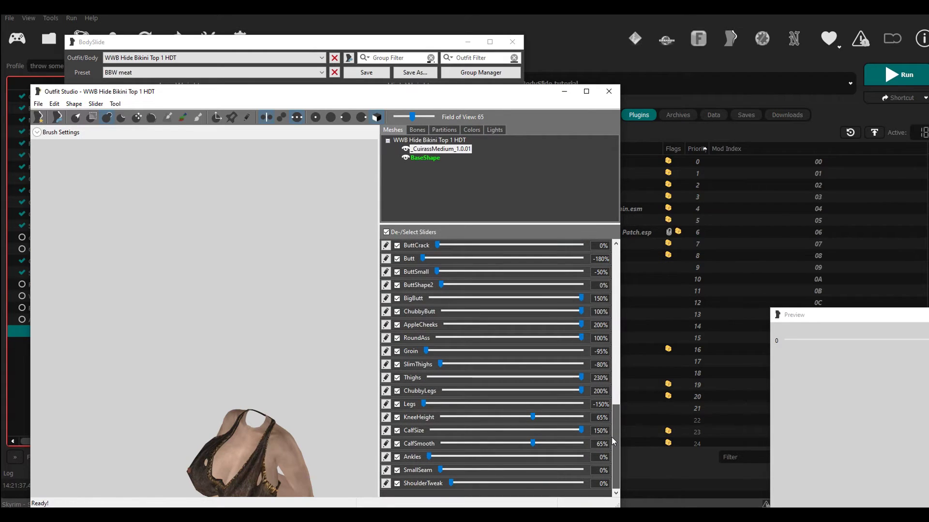
click(386, 457)
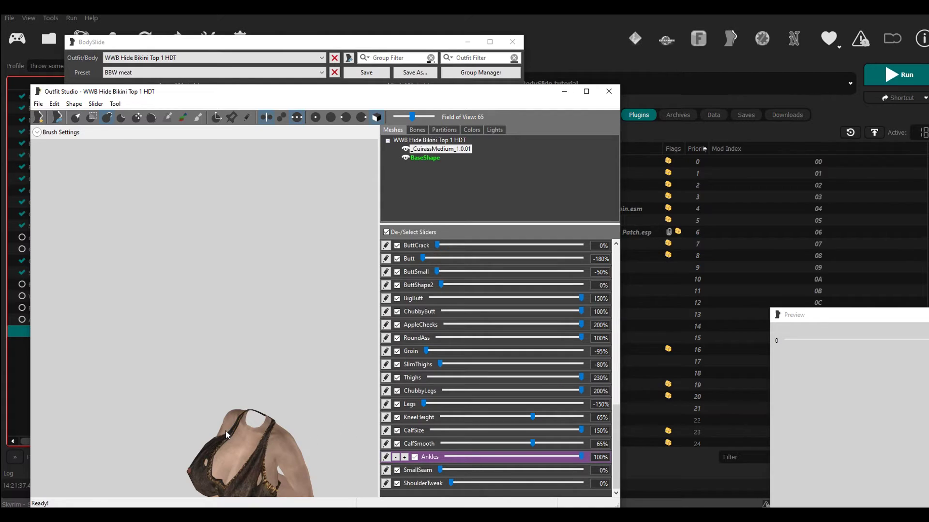
Reposition the torso in the viewport and show the brush settings
right_drag(225, 431, 262, 429)
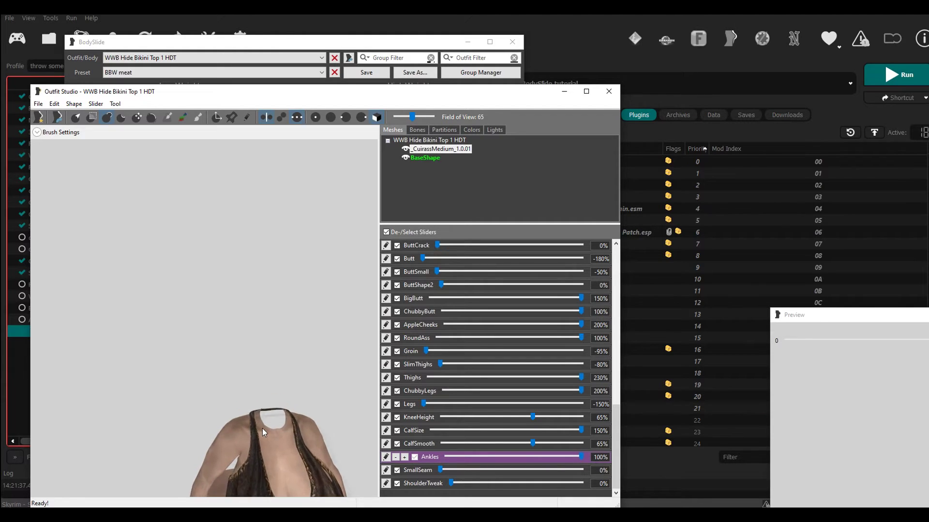
scroll(259, 391, up, 5)
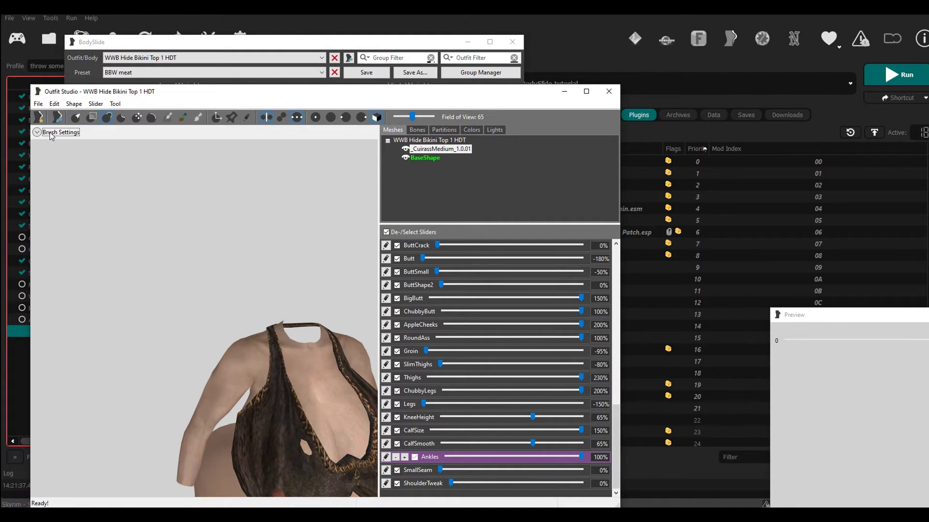
click(73, 132)
Adjust brush size, set strength to 0.065, and sculpt the mesh around the clipping hole
mouse_move(110, 147)
mouse_down()
mouse_move(93, 146)
mouse_move(116, 151)
mouse_move(98, 151)
mouse_up()
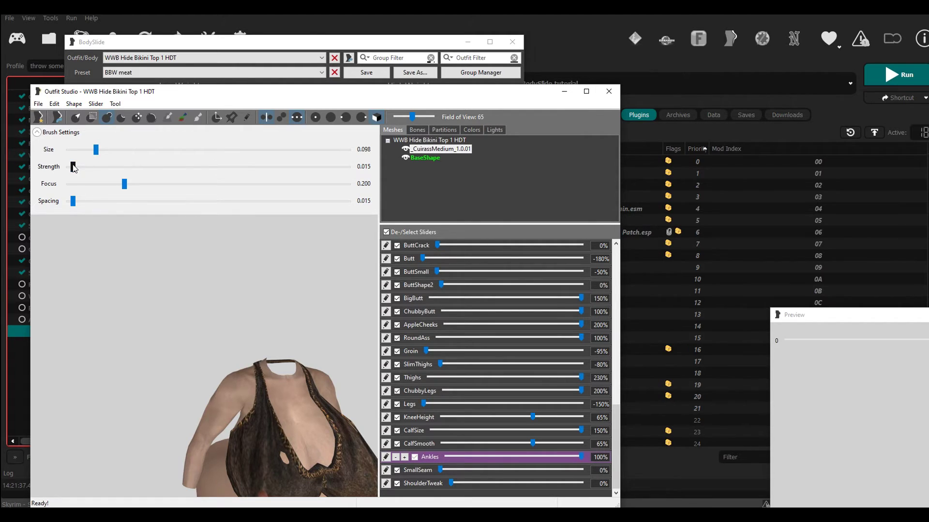
drag(73, 167, 87, 167)
scroll(259, 440, up, 4)
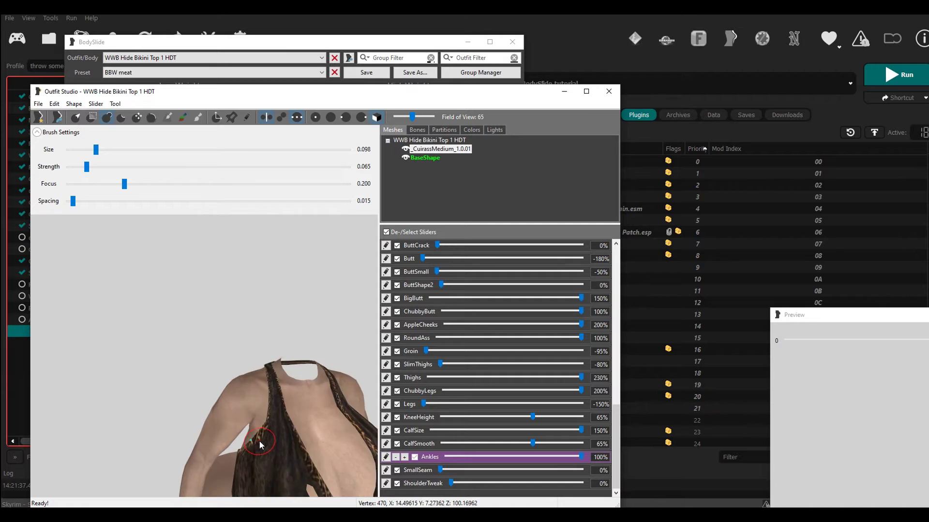
right_drag(216, 382, 254, 450)
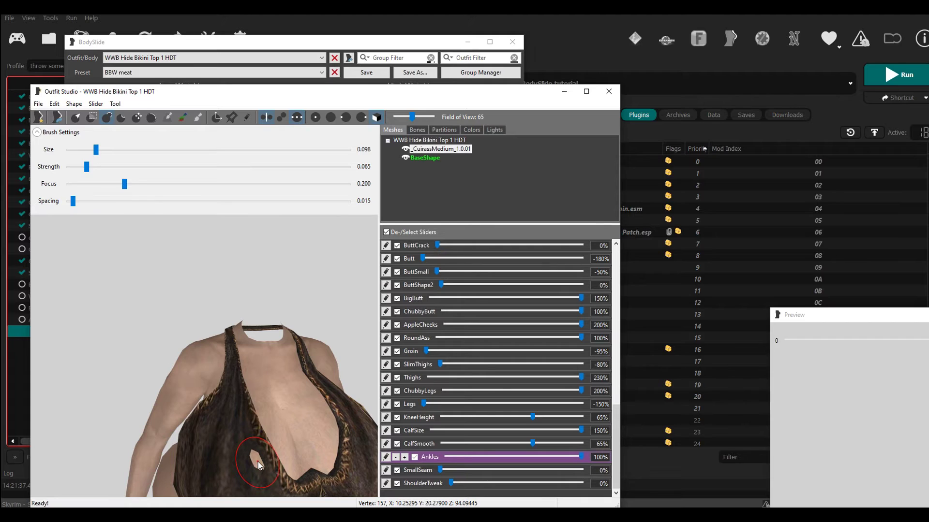
mouse_move(257, 460)
mouse_down()
mouse_move(243, 446)
mouse_move(254, 467)
mouse_move(244, 470)
mouse_up()
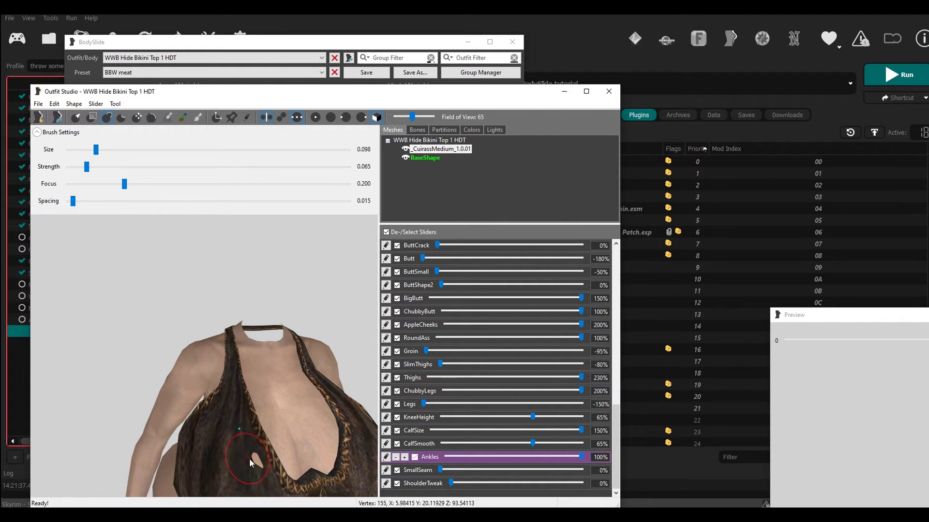
mouse_move(250, 459)
mouse_down()
mouse_move(256, 455)
mouse_move(245, 454)
mouse_move(264, 471)
mouse_move(250, 450)
mouse_up()
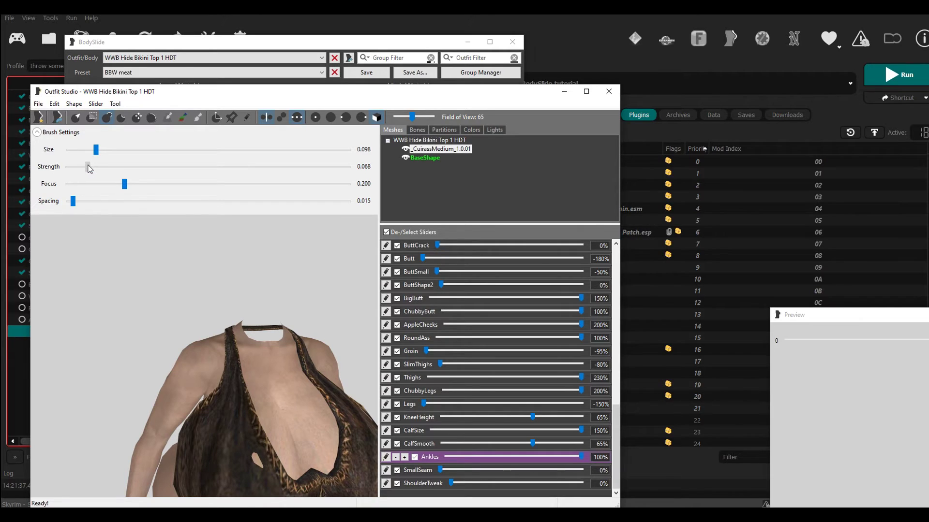
Raise brush strength to 0.105, sculpt over the hole, undo, and inspect the torso
drag(88, 166, 98, 166)
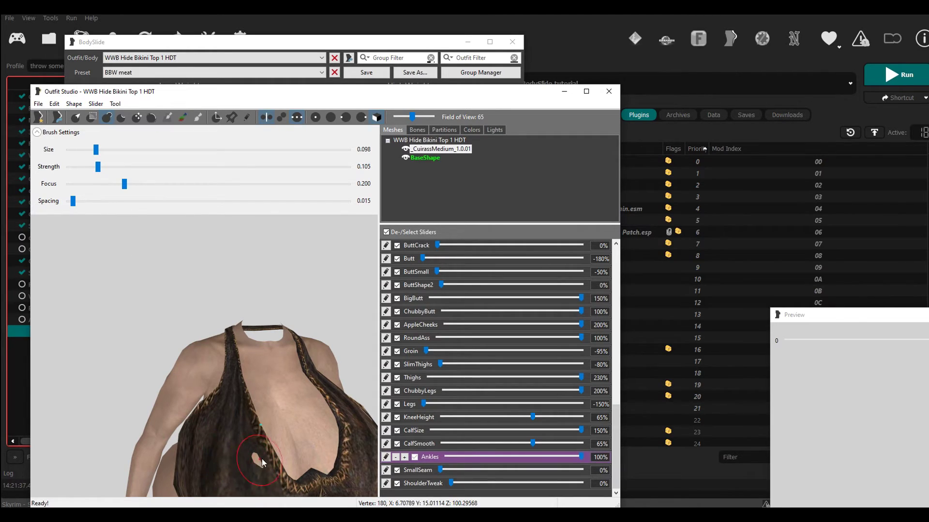
drag(257, 458, 252, 469)
key(ctrl+z)
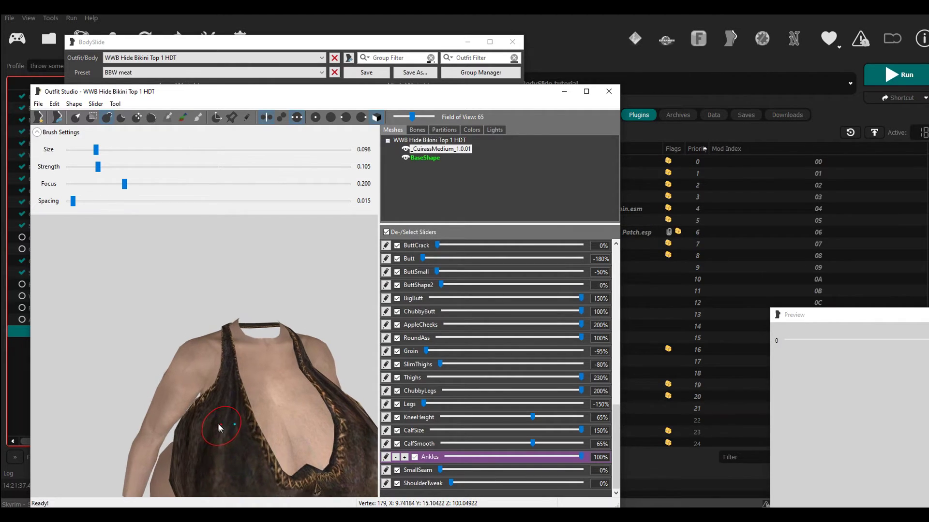
mouse_move(219, 428)
right_down()
mouse_move(209, 420)
mouse_move(213, 437)
mouse_move(222, 413)
right_up()
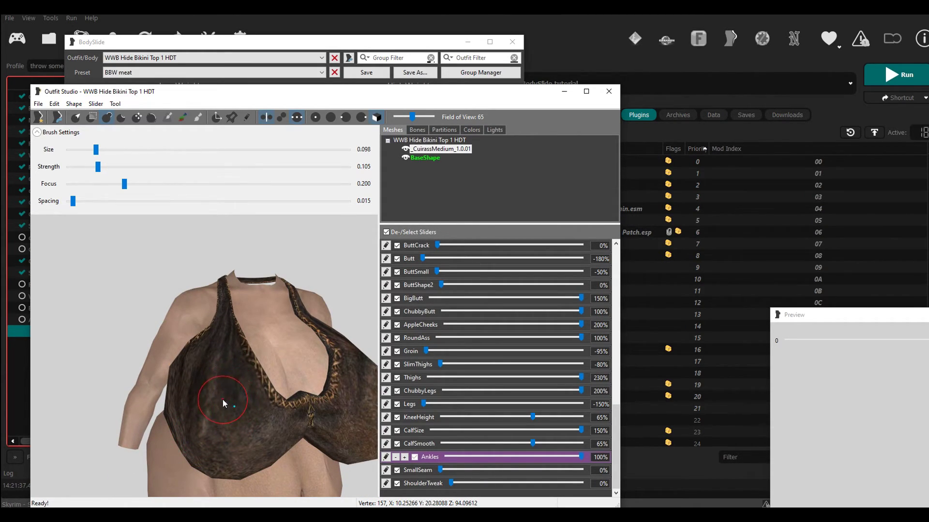
right_drag(217, 384, 139, 237)
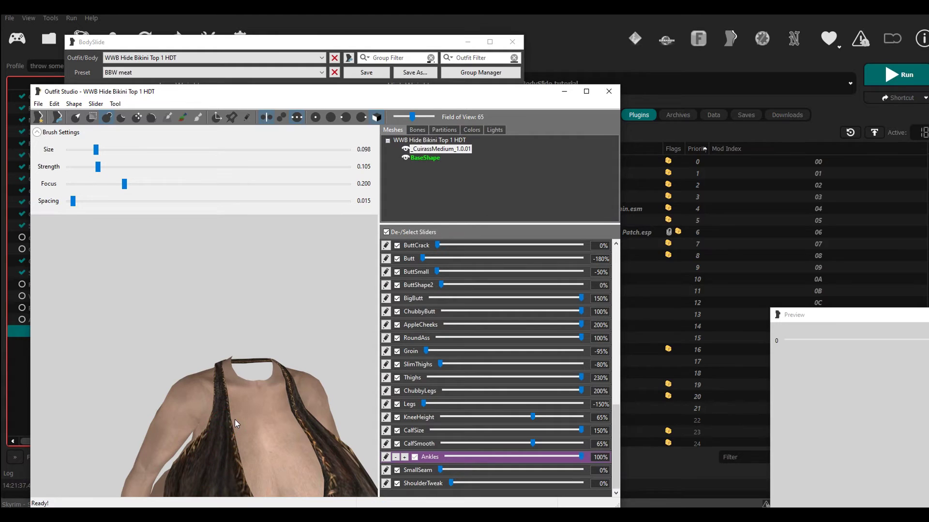
middle_drag(234, 419, 231, 399)
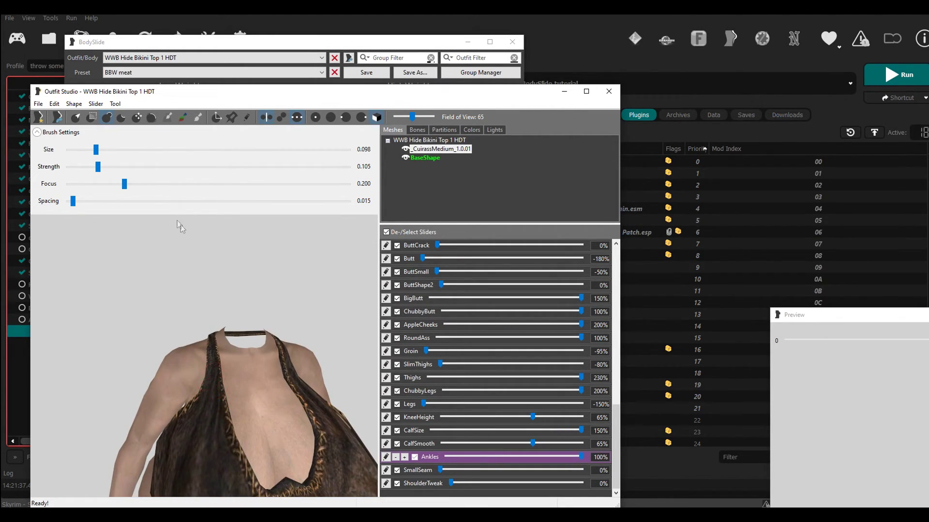
right_drag(212, 355, 217, 353)
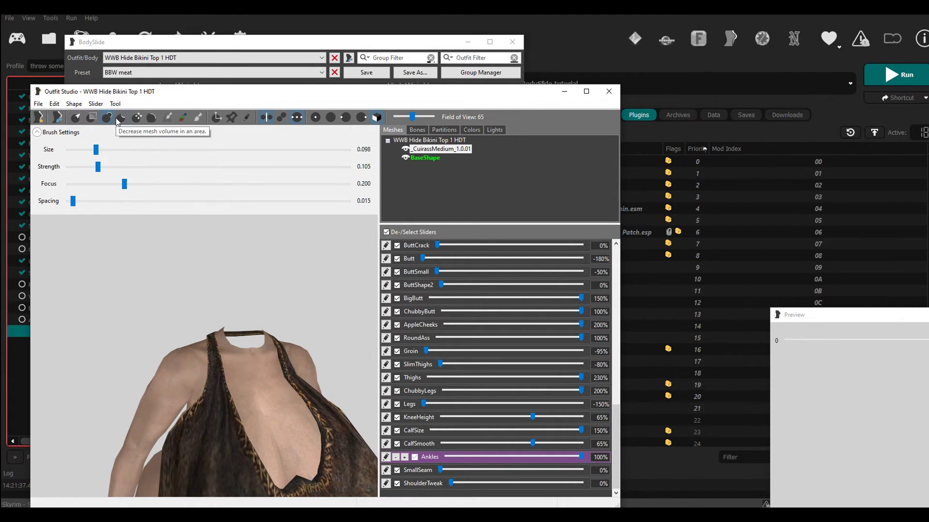
Use the inflate brush to push the top out over the pale chest notch
click(156, 118)
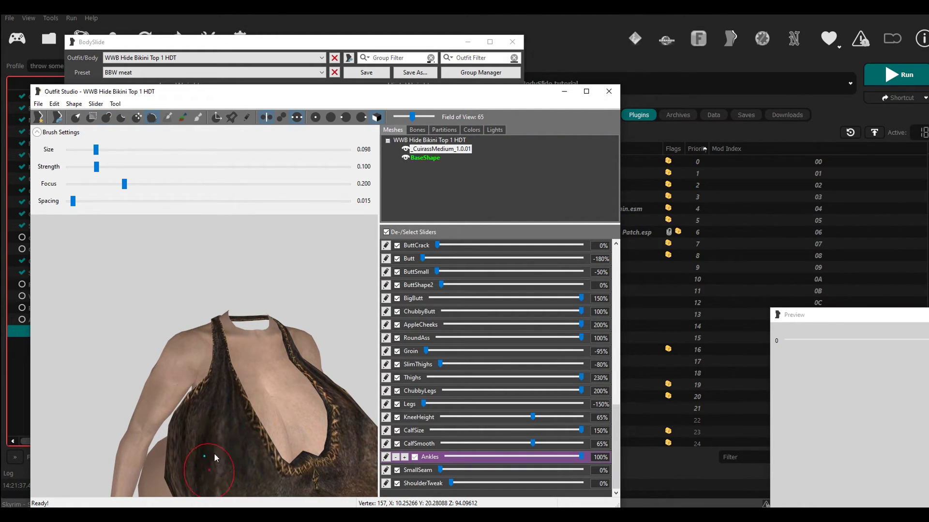
scroll(213, 436, up, 2)
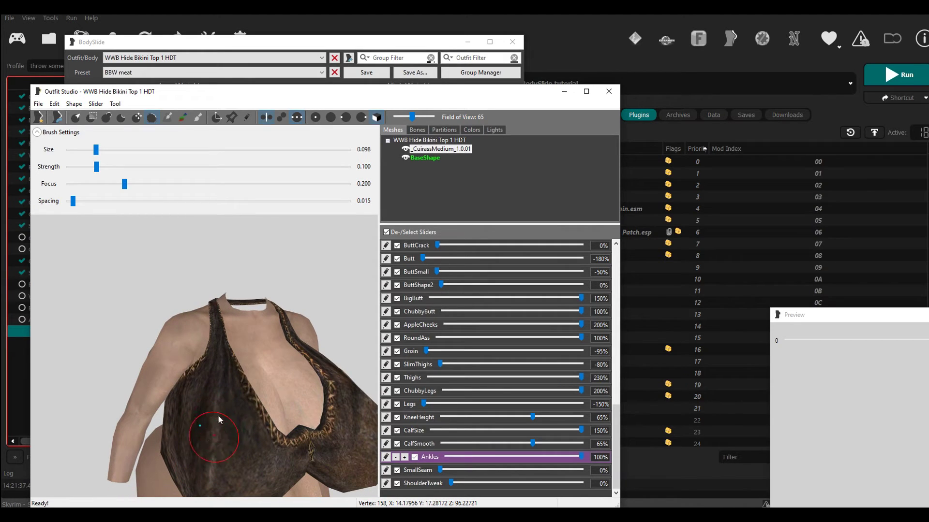
right_drag(214, 420, 225, 377)
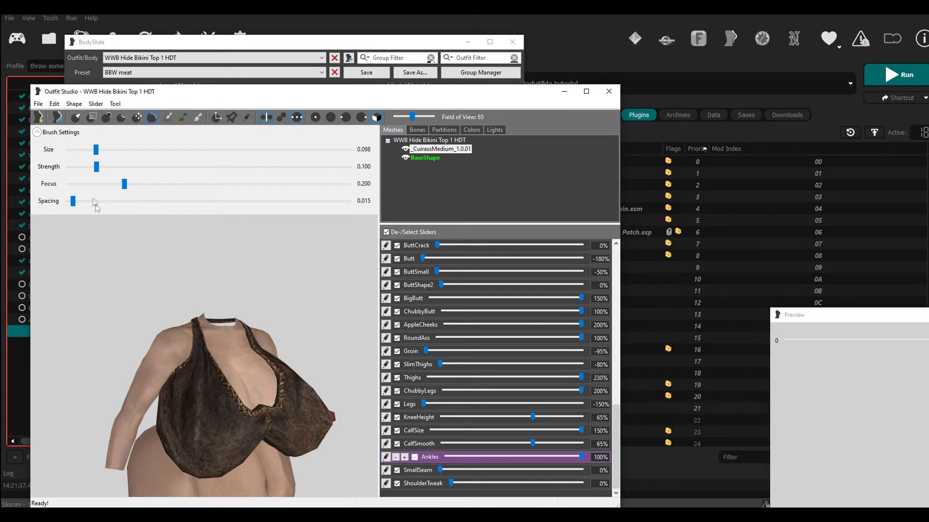
click(107, 117)
right_drag(344, 430, 245, 438)
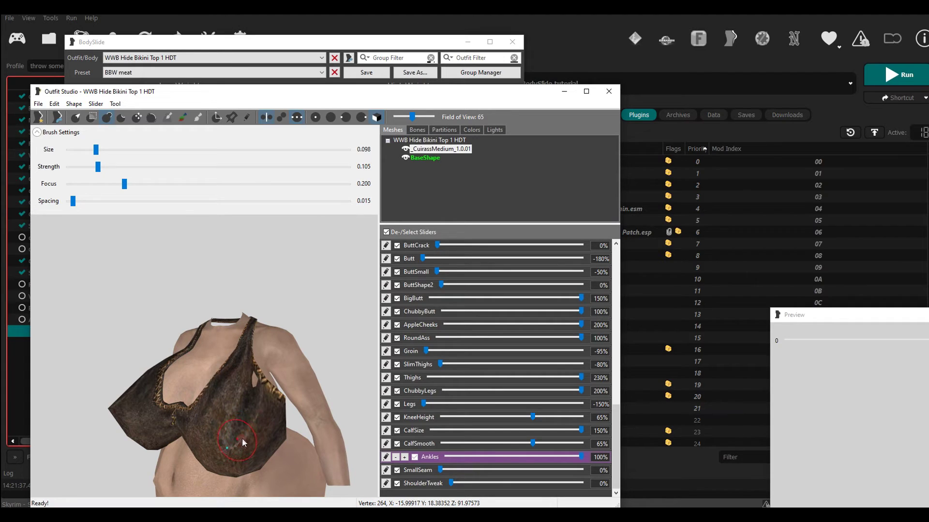
right_drag(236, 434, 245, 403)
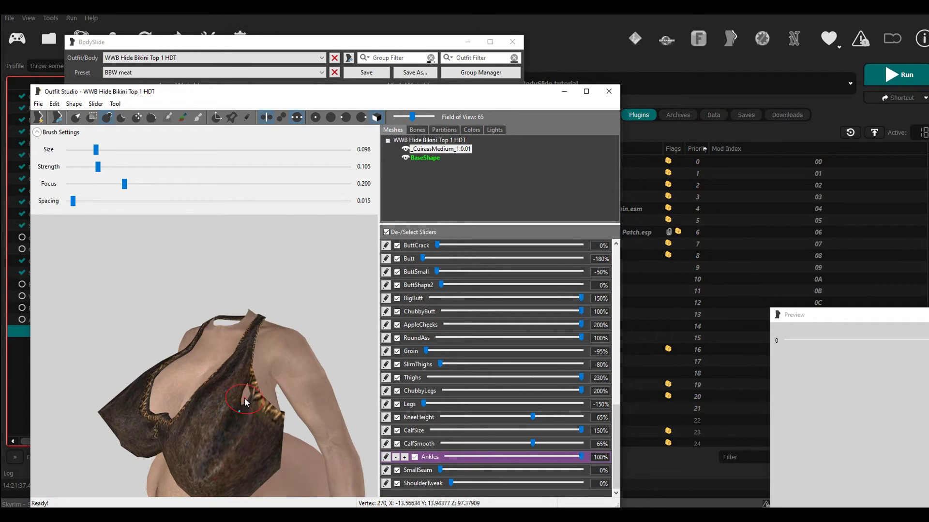
mouse_move(245, 403)
mouse_down()
mouse_move(243, 380)
mouse_move(249, 392)
mouse_up()
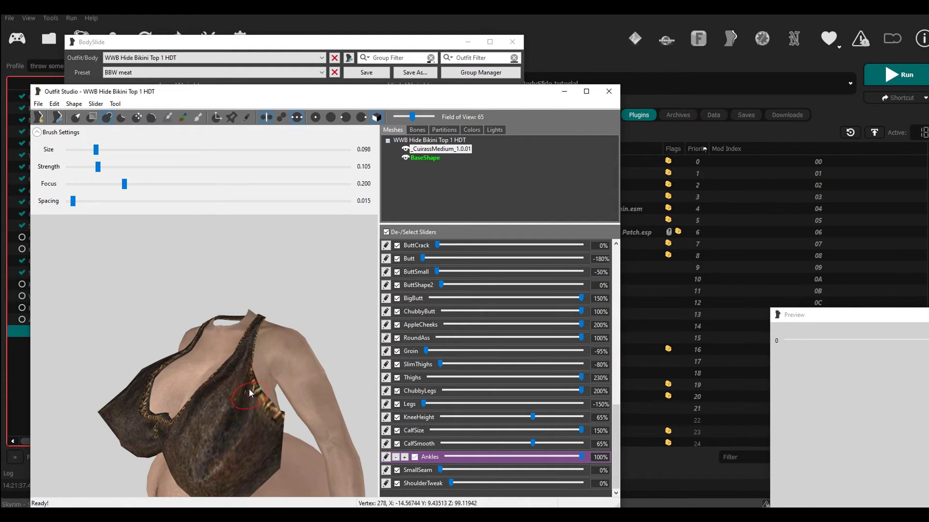
right_drag(219, 411, 271, 410)
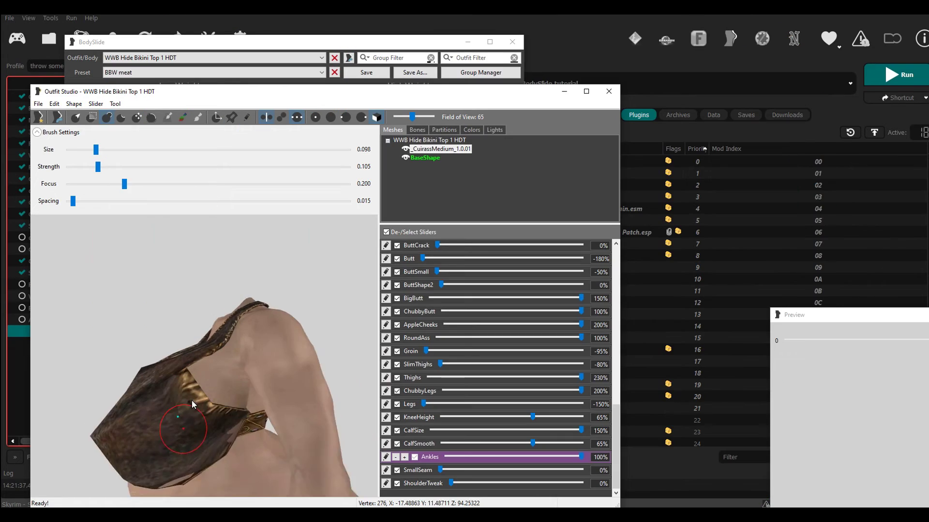
mouse_move(194, 387)
right_down()
mouse_move(207, 400)
mouse_move(267, 410)
right_up()
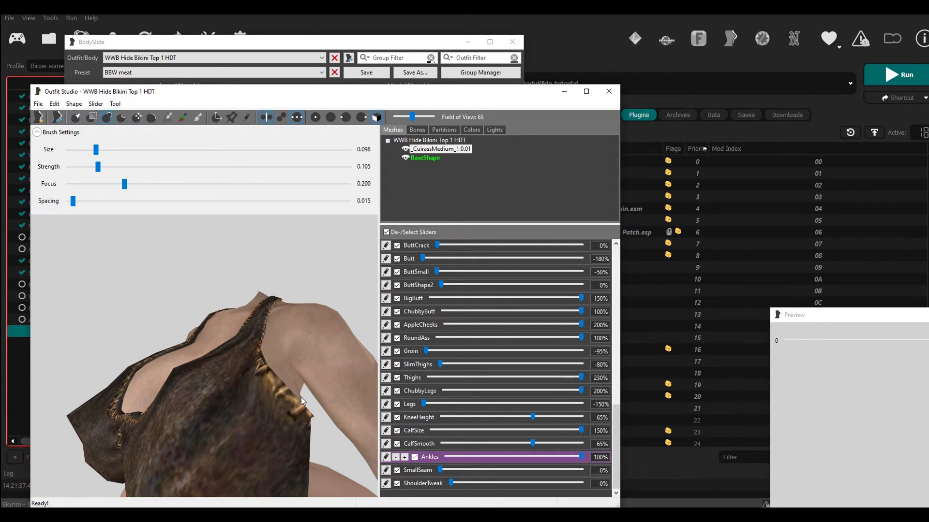
Undo the last sculpt stroke, lower brush strength to 0.075, and inspect the neck opening
click(54, 104)
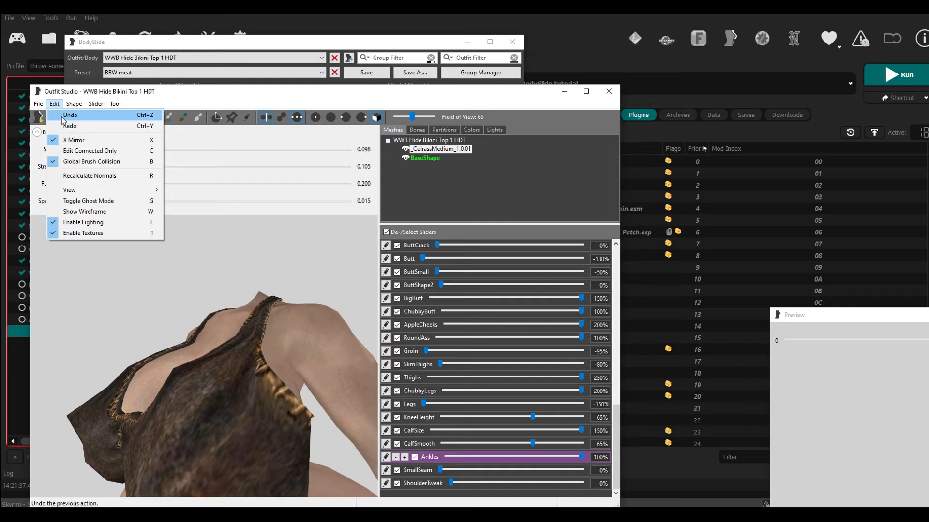
click(63, 118)
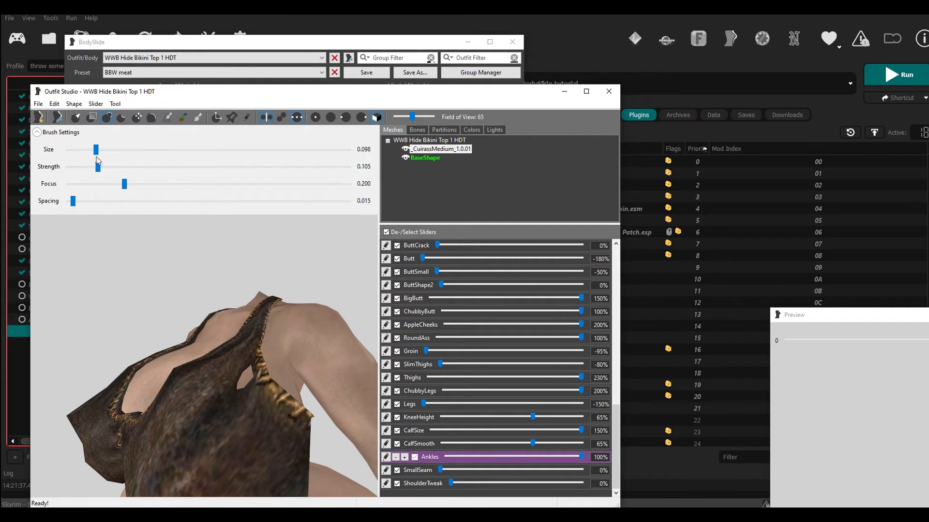
drag(98, 167, 89, 166)
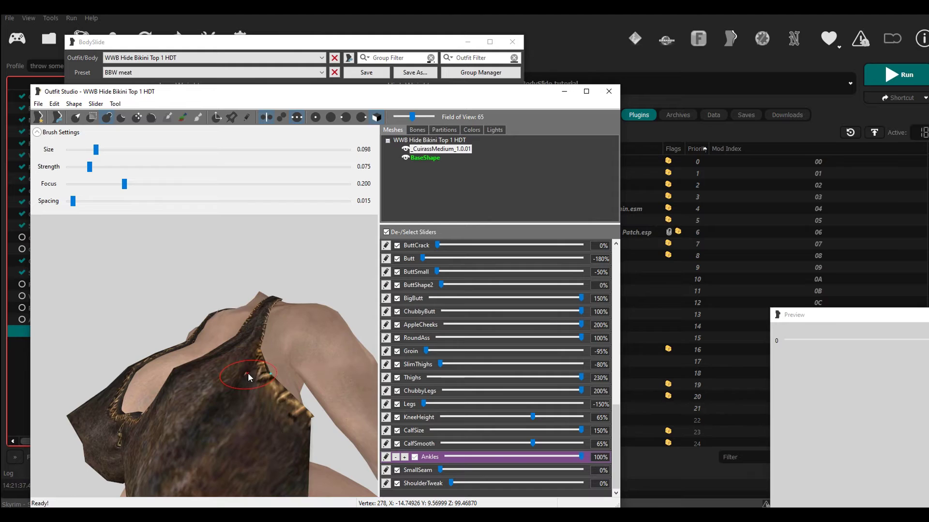
scroll(252, 379, up, 2)
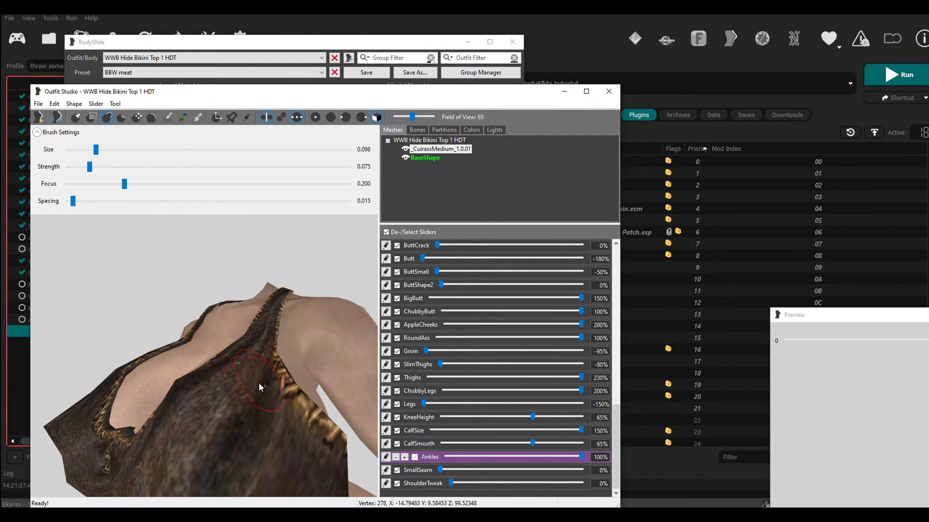
scroll(259, 390, down, 4)
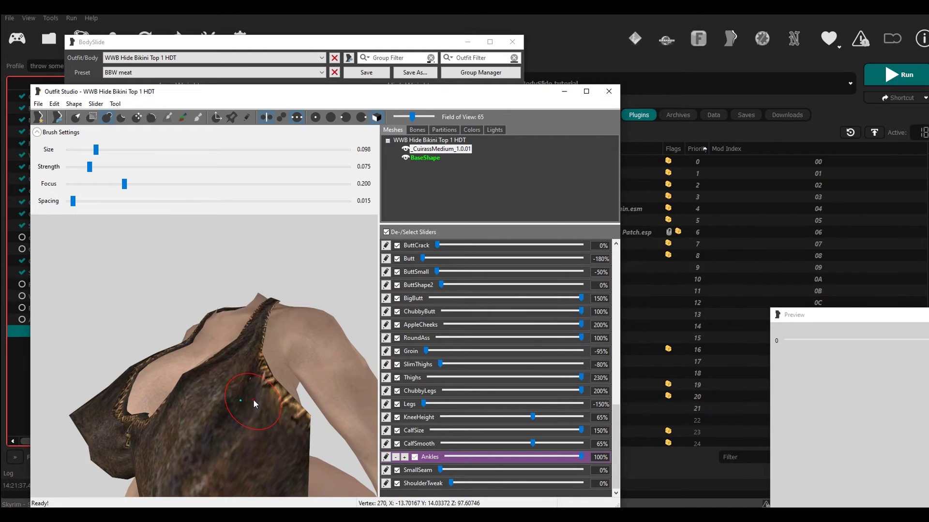
mouse_move(244, 435)
right_down()
mouse_move(235, 452)
mouse_move(237, 410)
right_up()
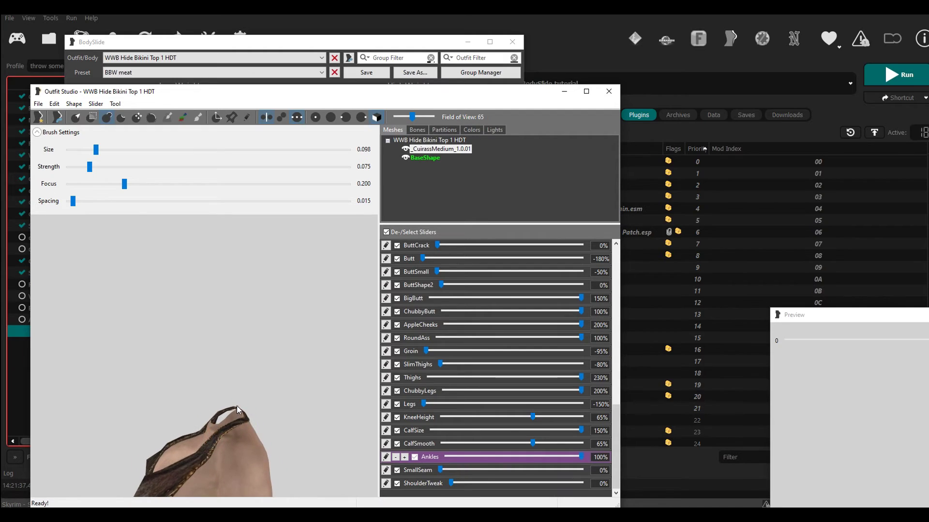
click(39, 105)
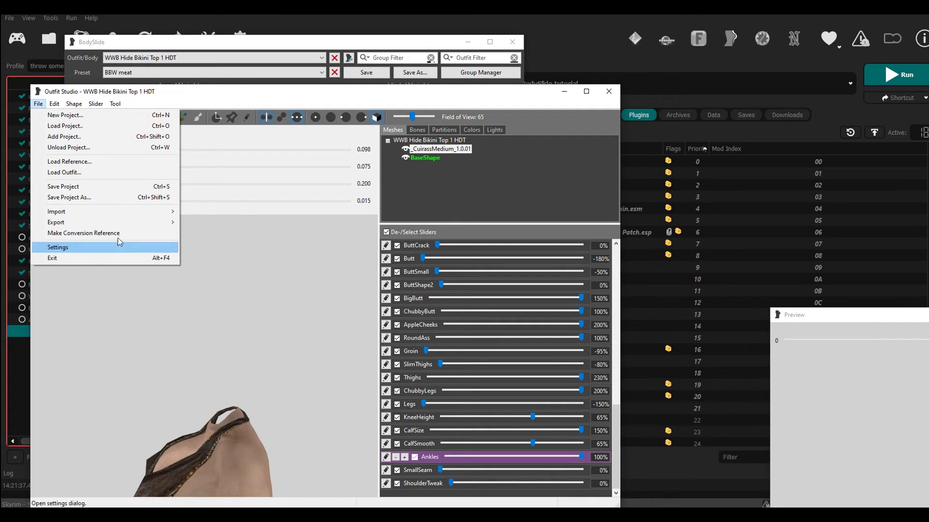
Choose File > Export > To NIF With Reference to open the Export project NIF dialog
mouse_move(121, 224)
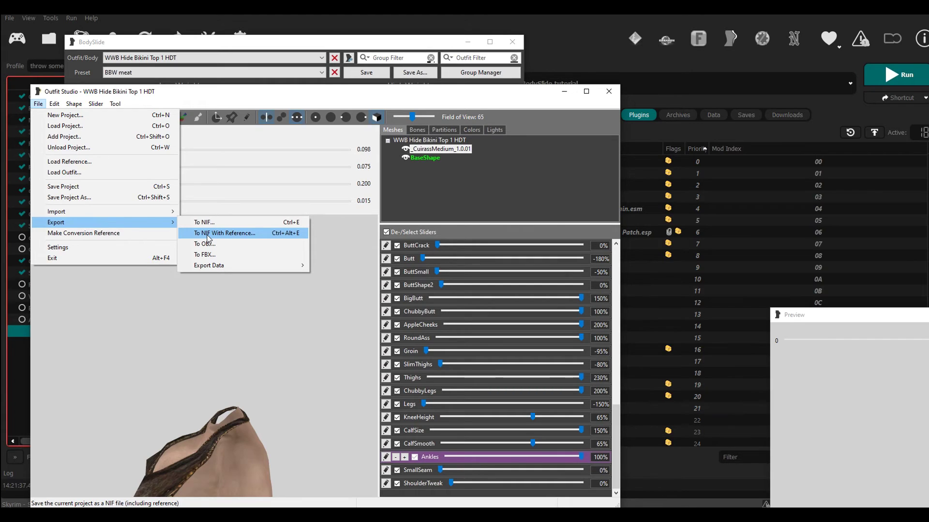
click(249, 352)
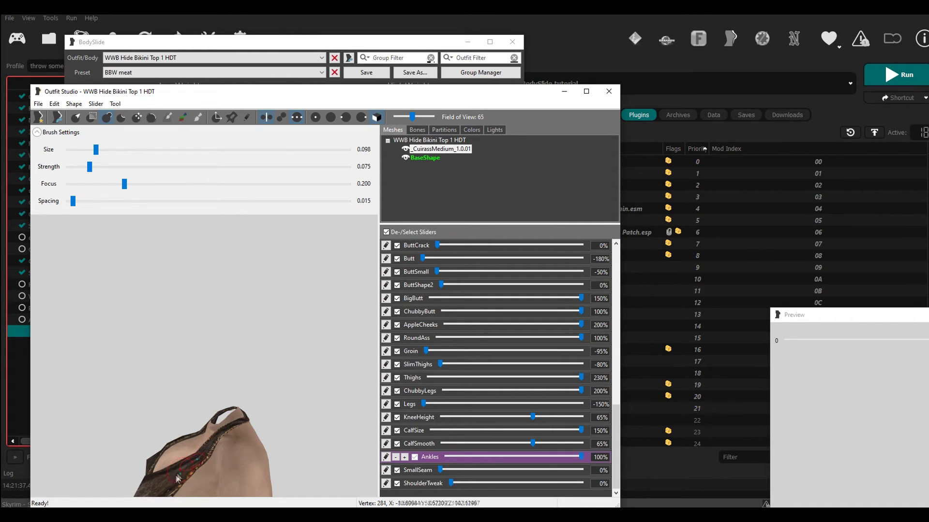
click(39, 105)
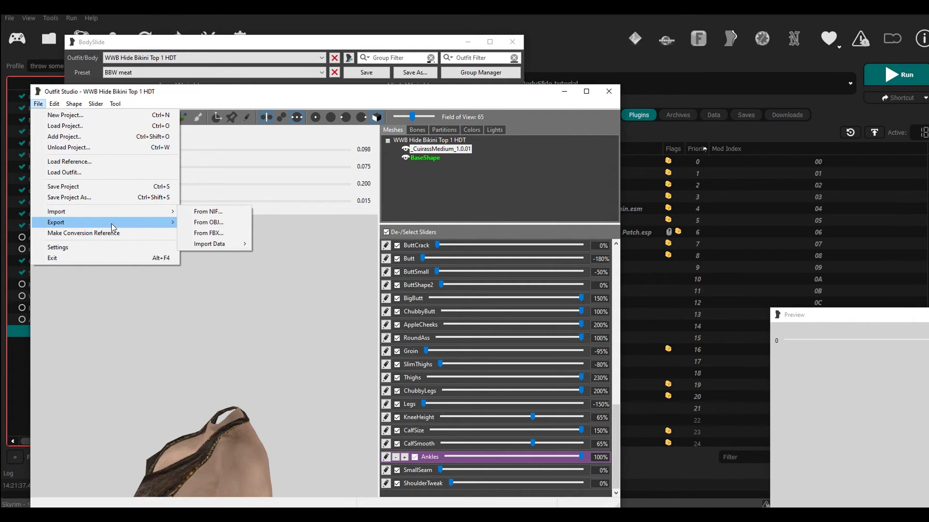
click(217, 234)
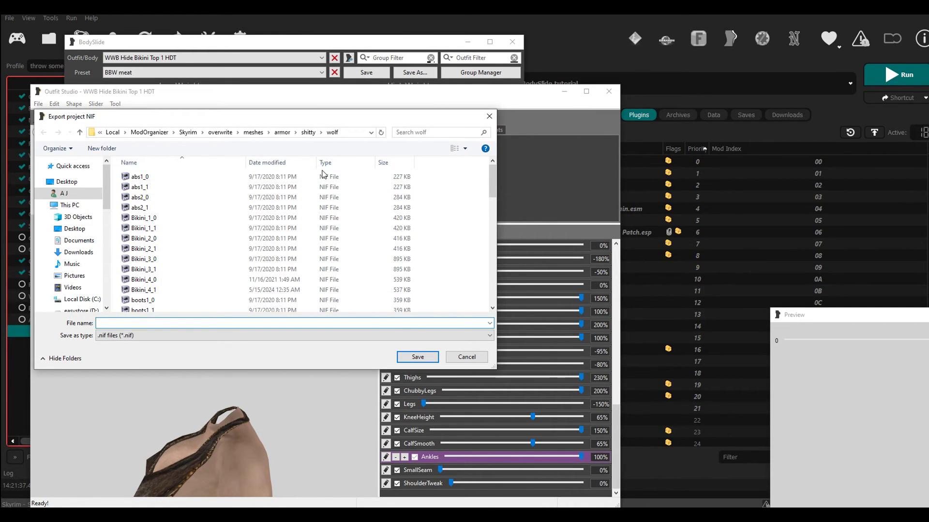
Export into the Overwrite meshes\armor\shitty\hide folder, replacing the existing top_1.nif
click(347, 132)
right_click(343, 132)
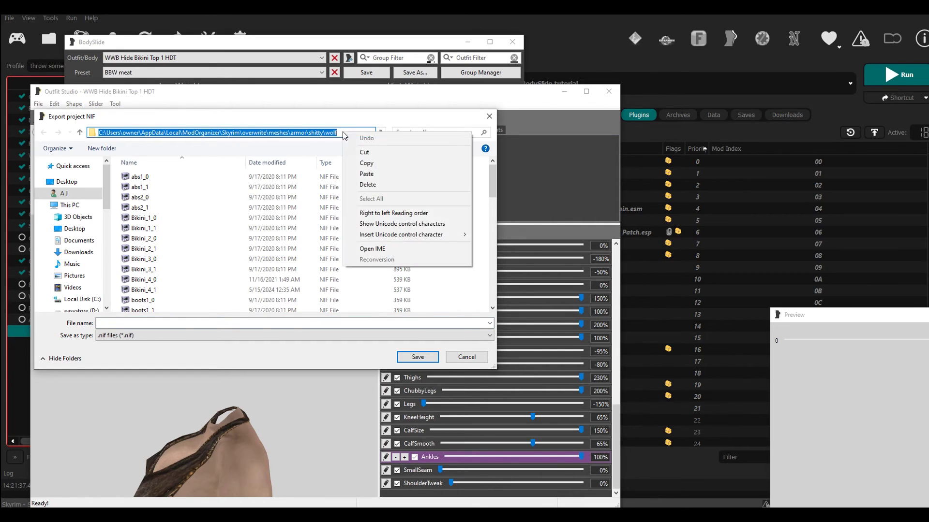
click(368, 174)
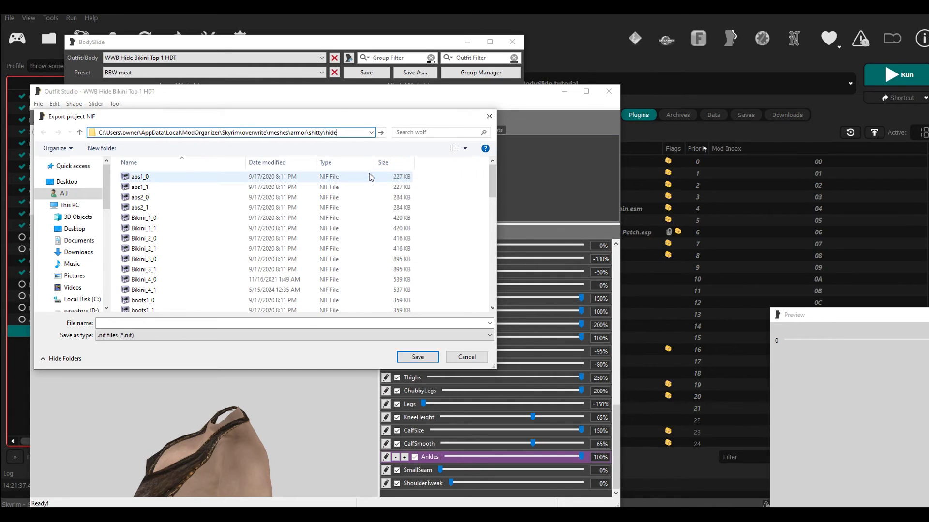
click(383, 135)
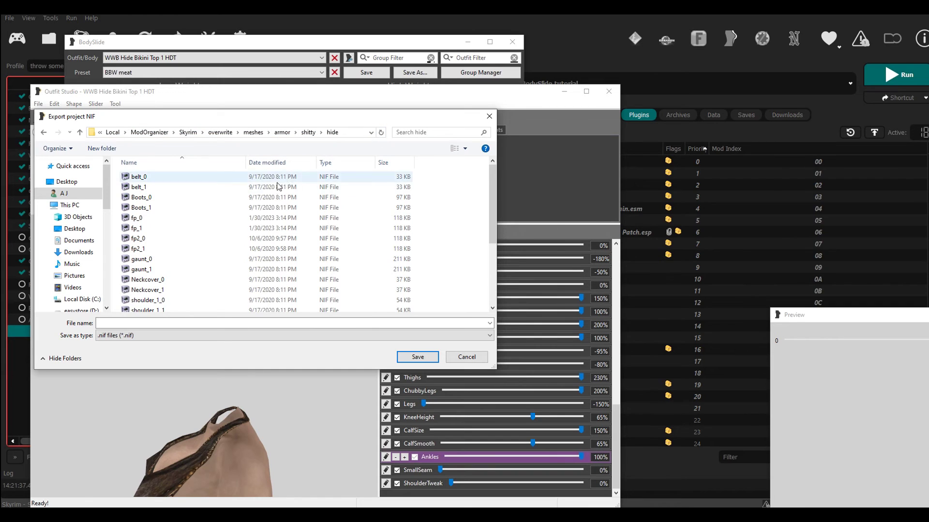
scroll(192, 190, down, 4)
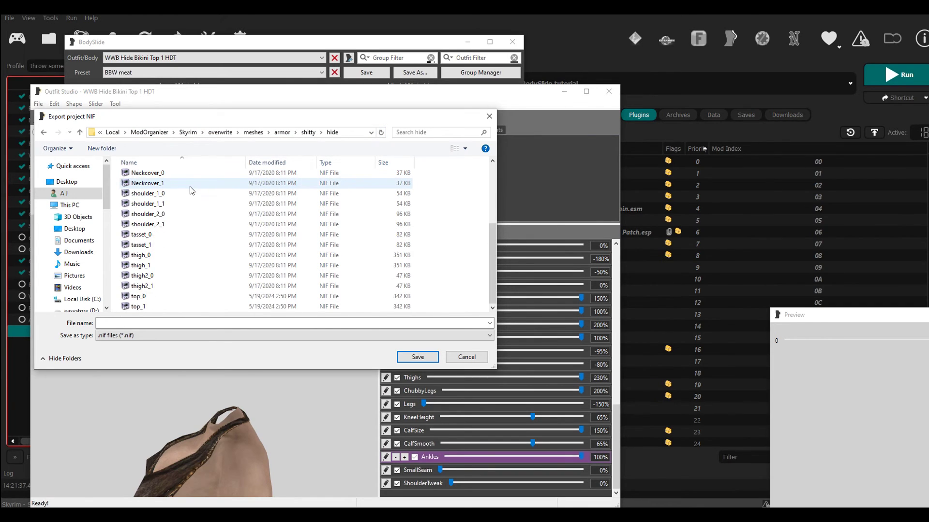
scroll(191, 190, up, 4)
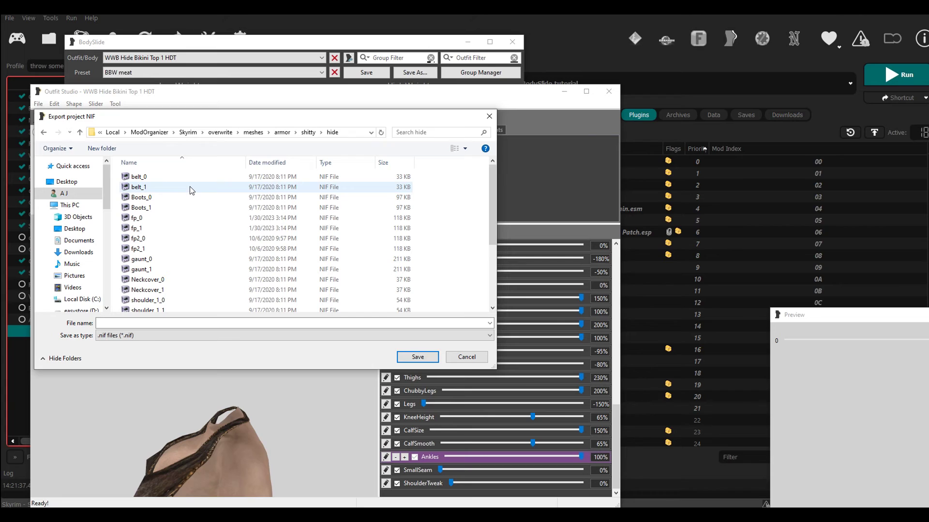
scroll(192, 190, down, 4)
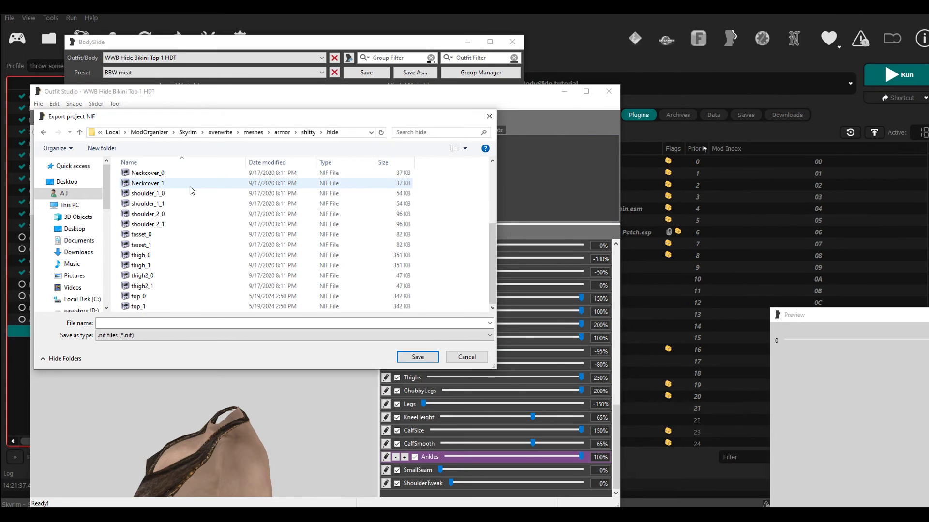
double_click(137, 307)
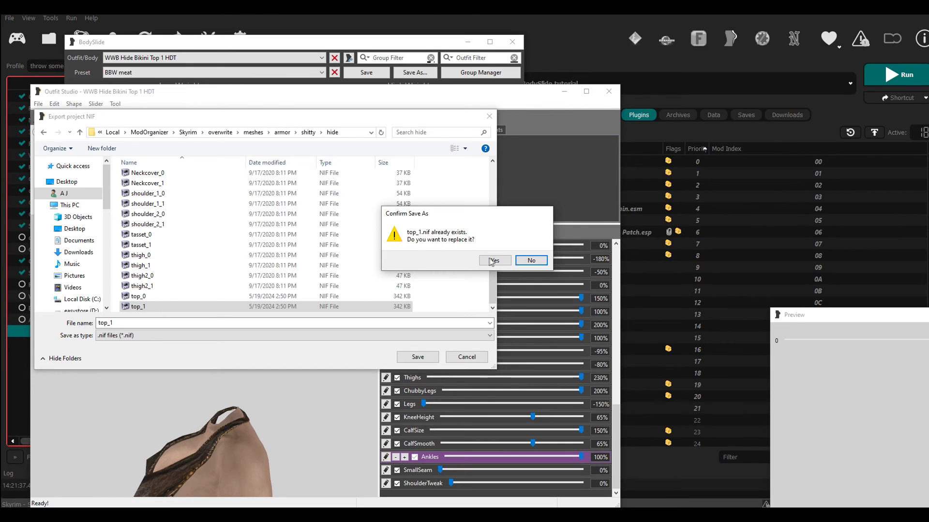
click(492, 261)
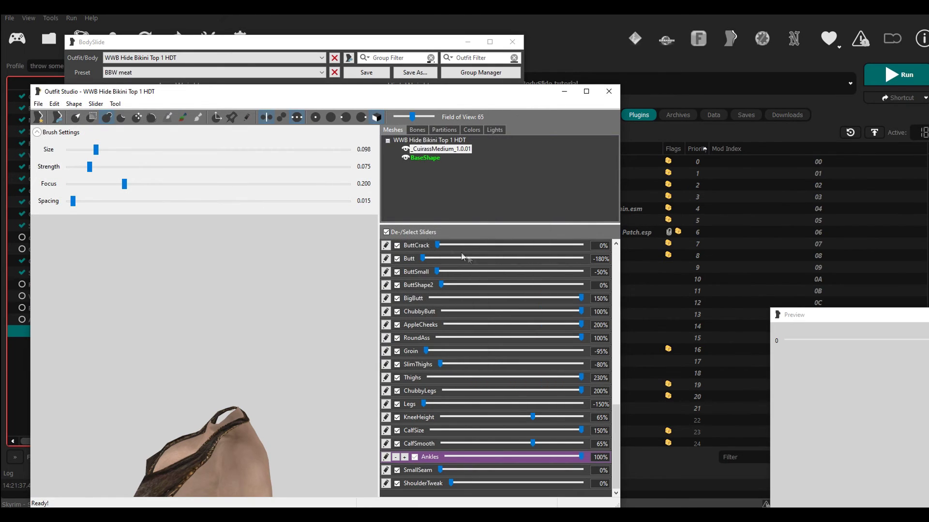
Close Outfit Studio and BodySlide, then select the 'over' text in Mod Organizer 2's mod filter
click(608, 94)
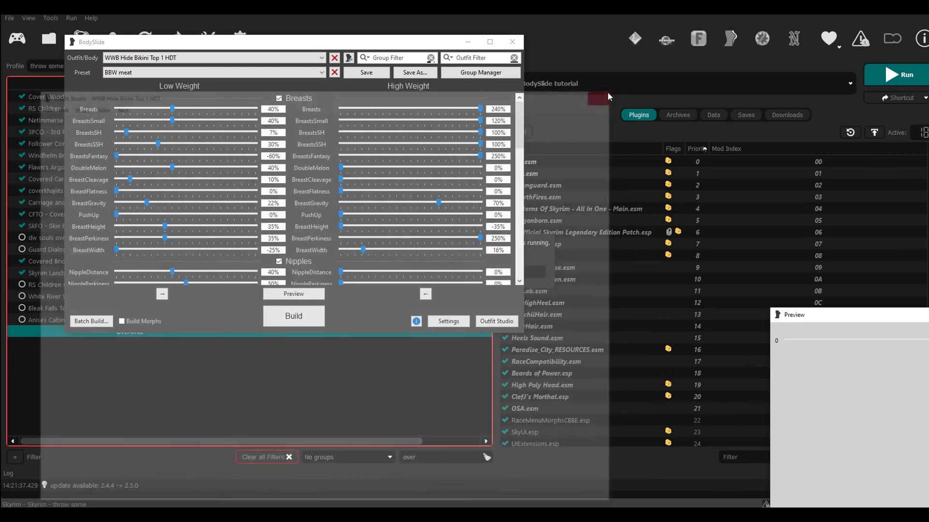
click(507, 45)
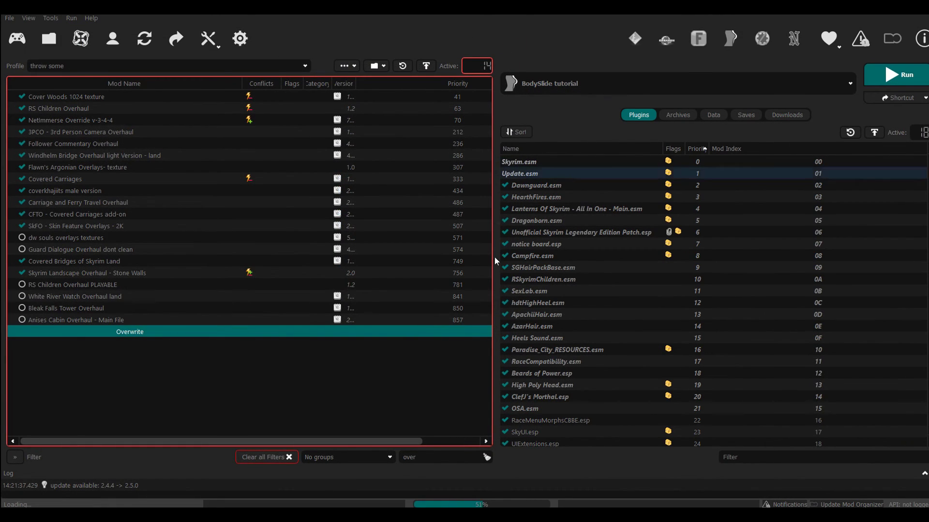
click(441, 462)
double_click(442, 462)
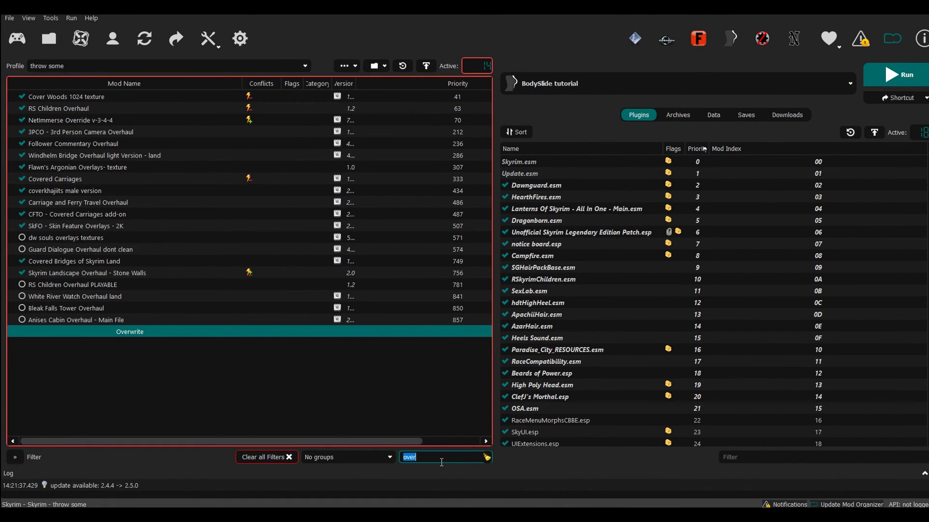